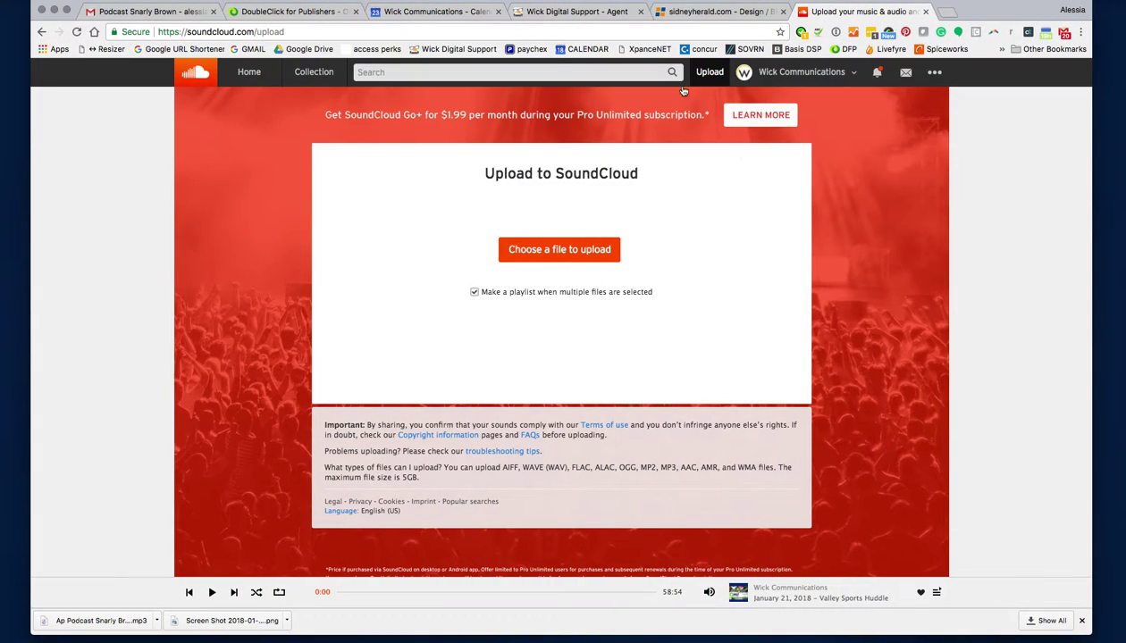
Go to SoundCloud's Upload page and bring up the file picker for a new track.
left_click(702, 75)
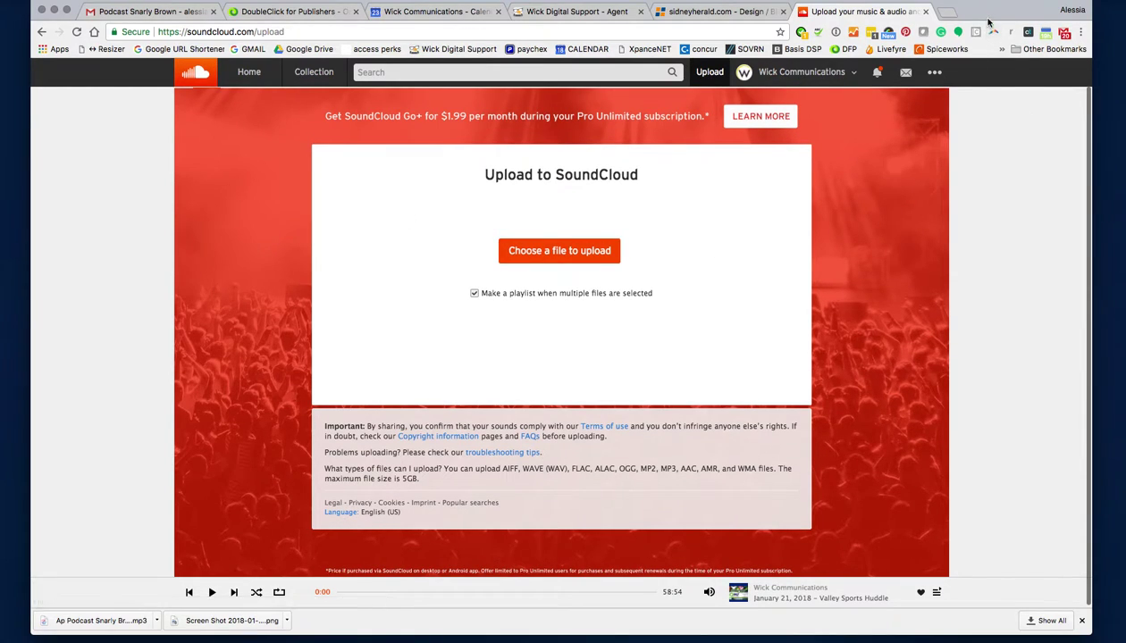
left_click(588, 259)
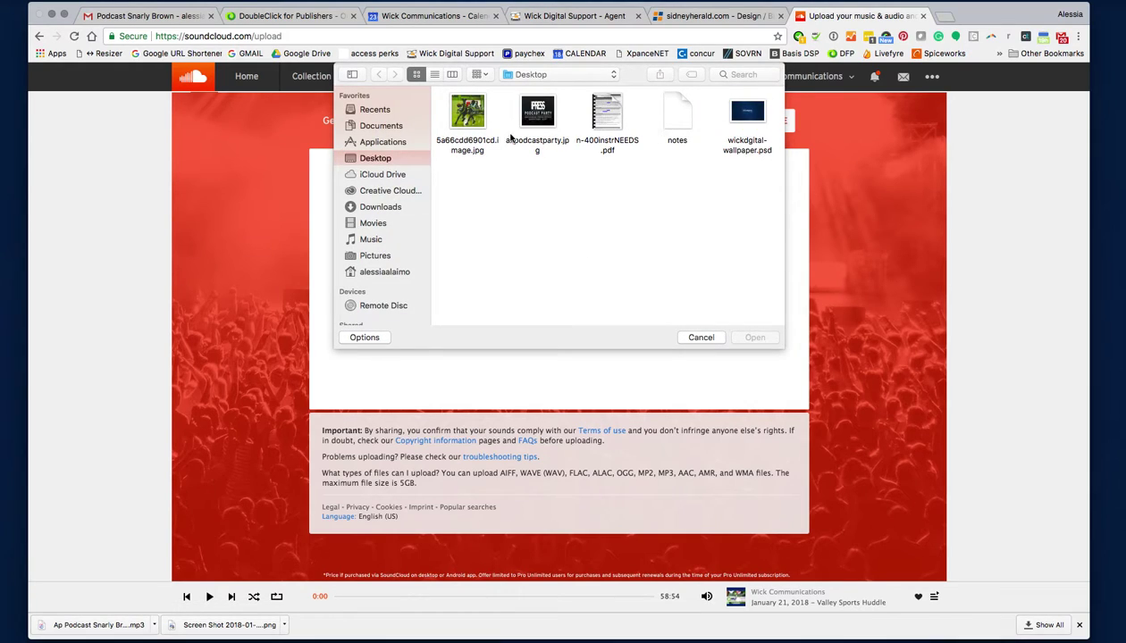
Upload the Ap Podcast interview MP3 from the Downloads folder as a new track.
left_click(382, 209)
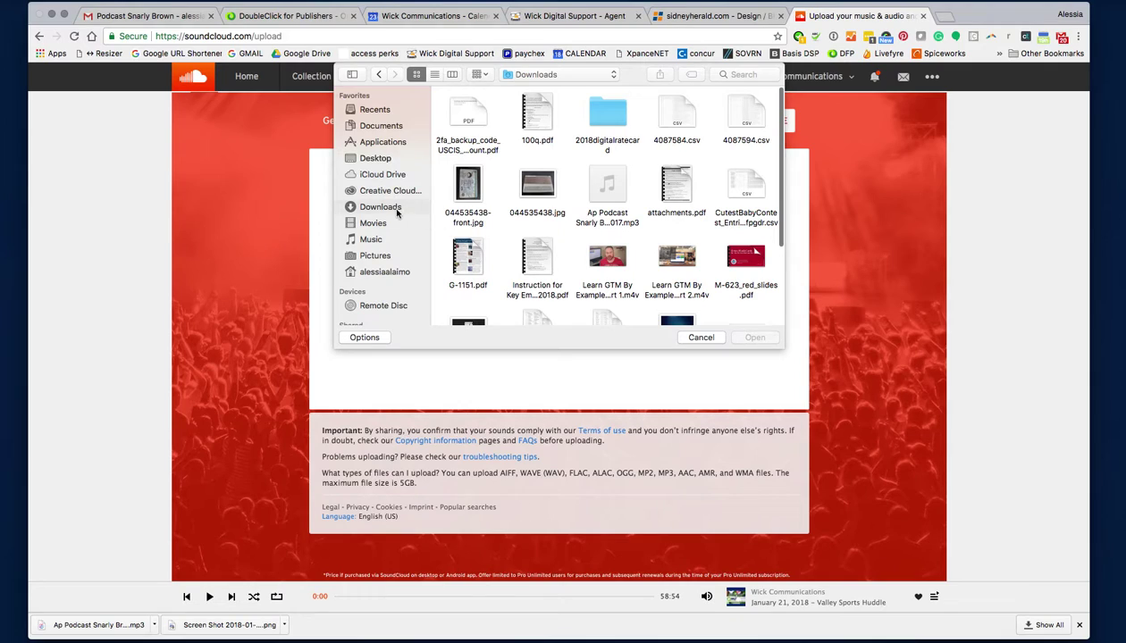
scroll(659, 264, "down", 3)
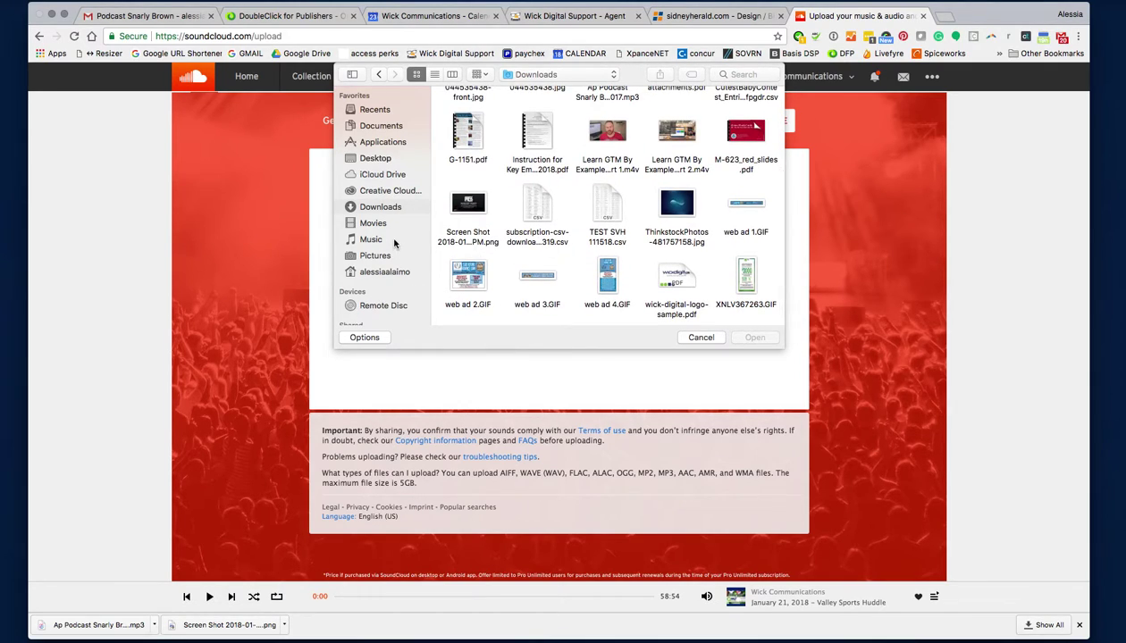
scroll(537, 224, "up", 2)
left_click(607, 111)
left_click(756, 337)
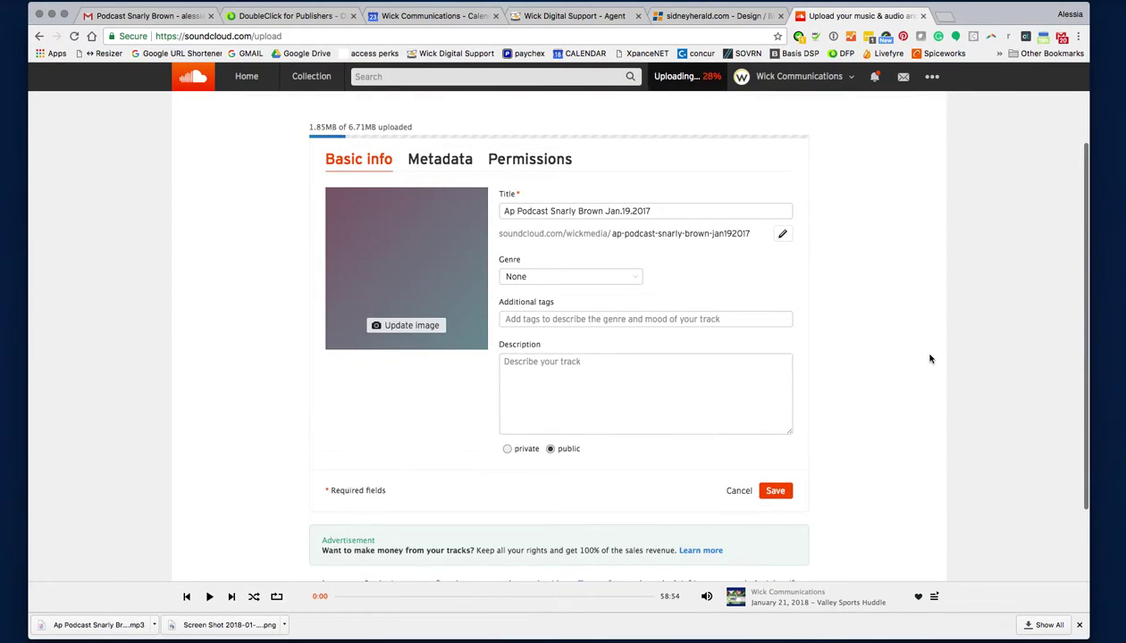
Replace the track artwork with akpodcastparty.jpg from the Desktop.
left_click(410, 326)
scroll(536, 223, "down", 4)
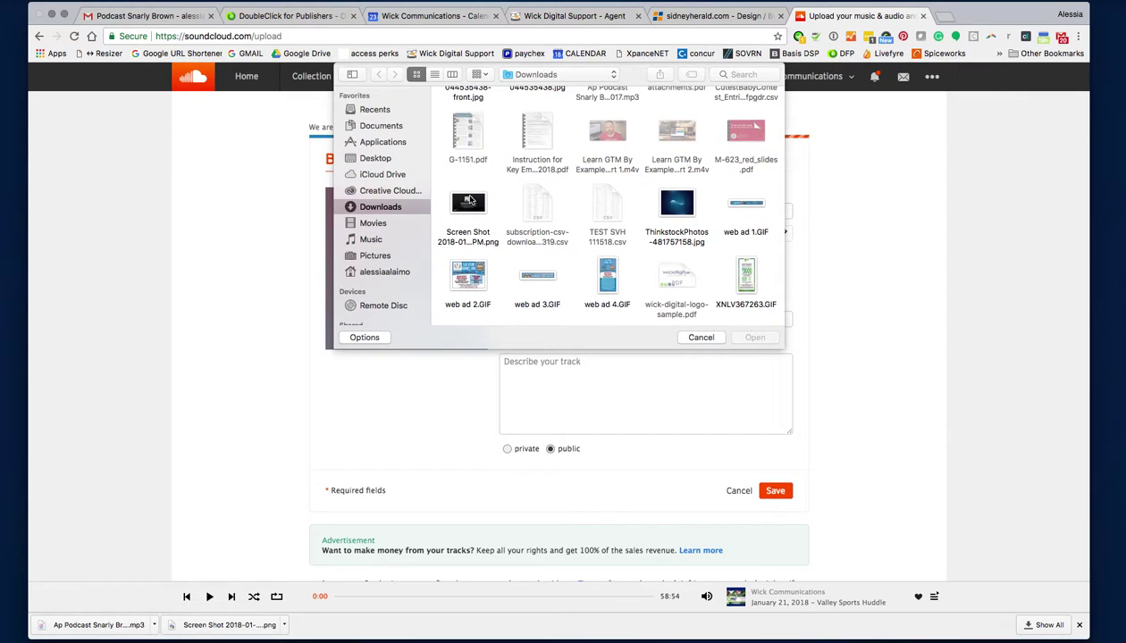
left_click(371, 161)
left_click(534, 121)
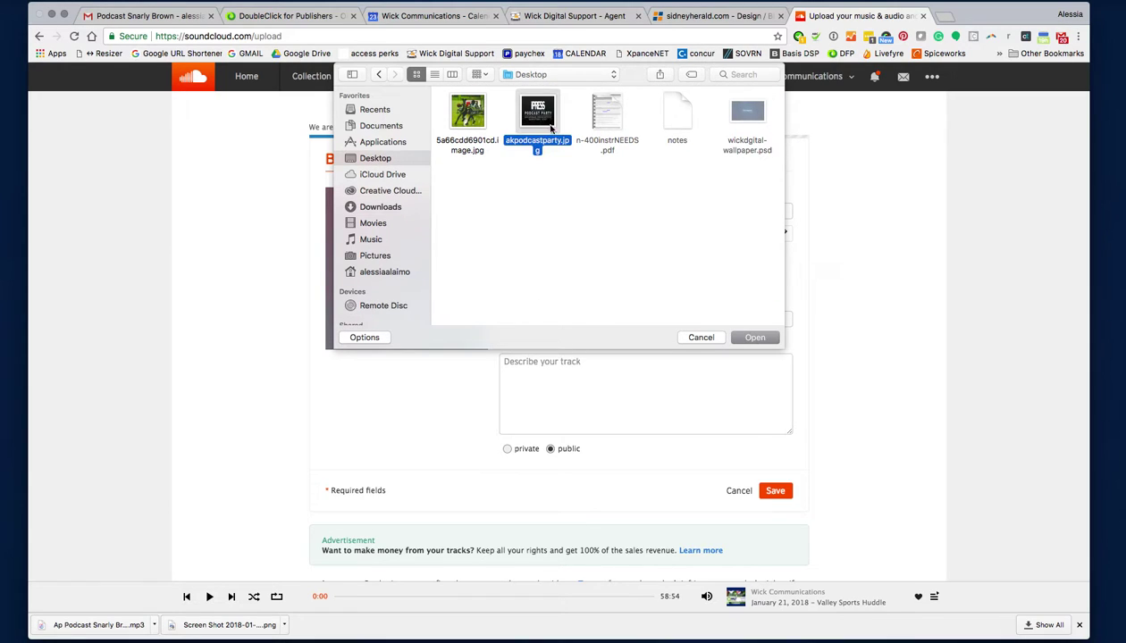
key("space")
key("space")
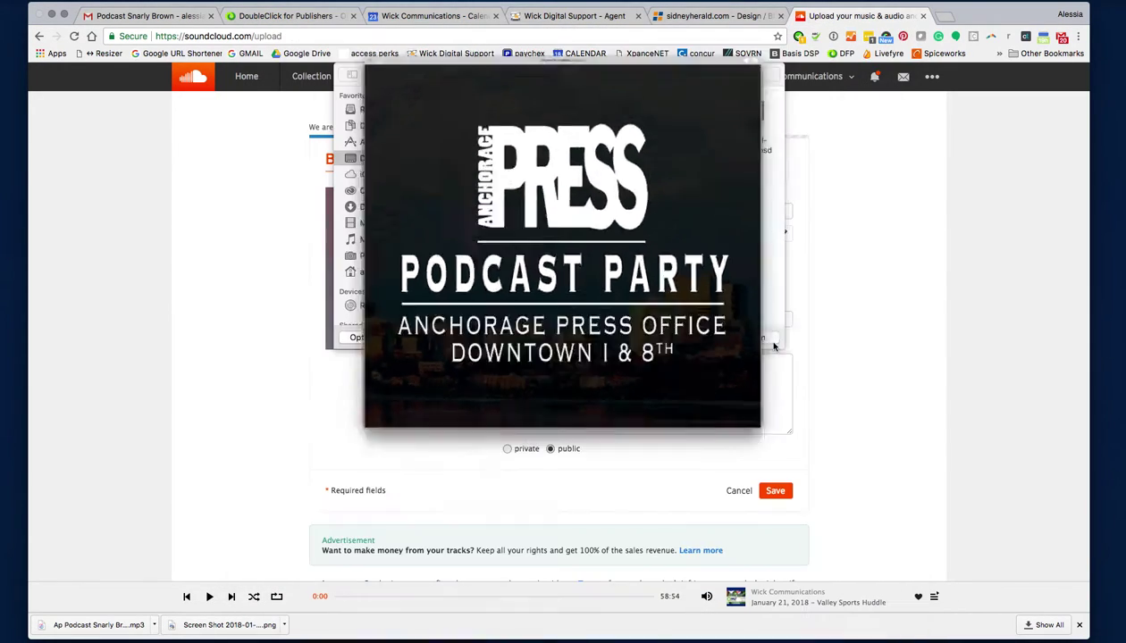
left_click(755, 339)
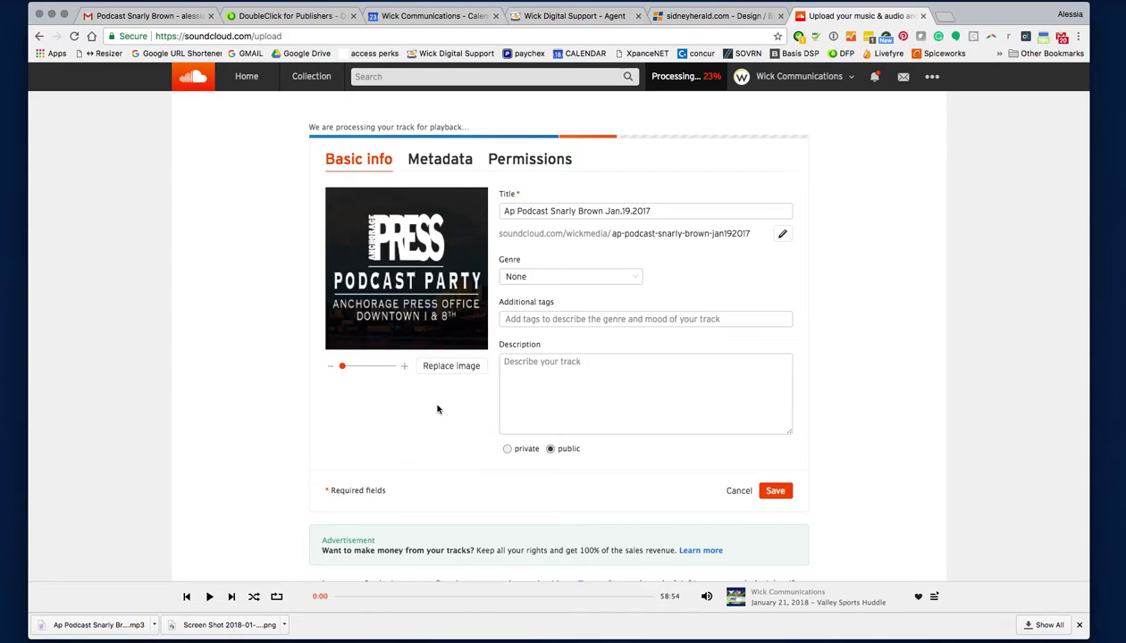
Try rewriting the track title, then undo back to the original title.
left_click(621, 211)
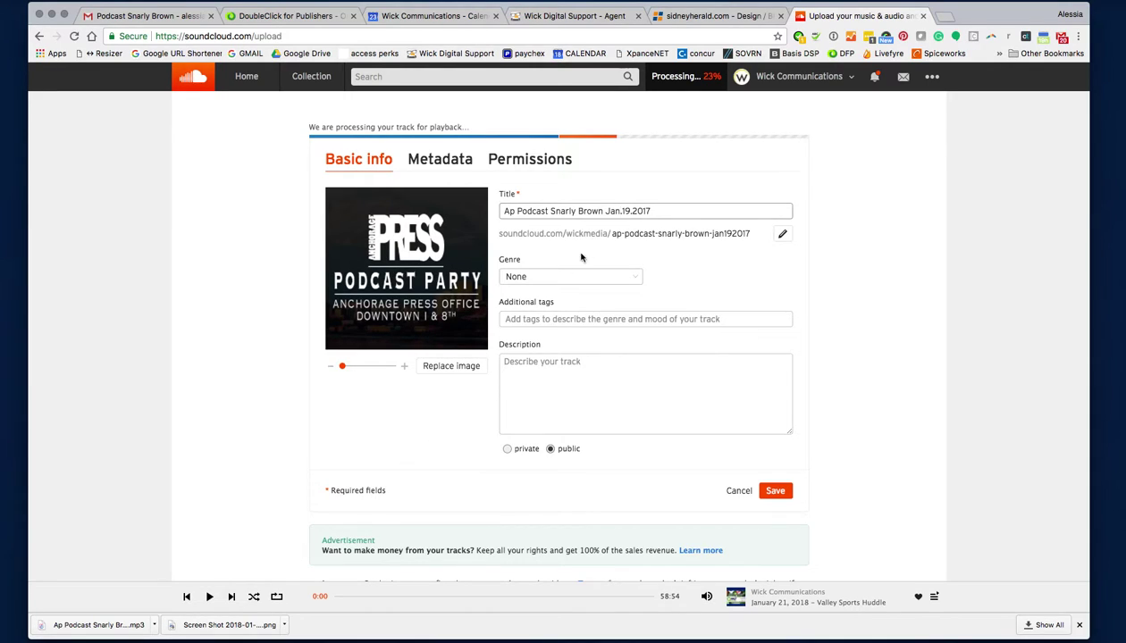
triple_click(518, 212)
type("Jan. 19, 2017")
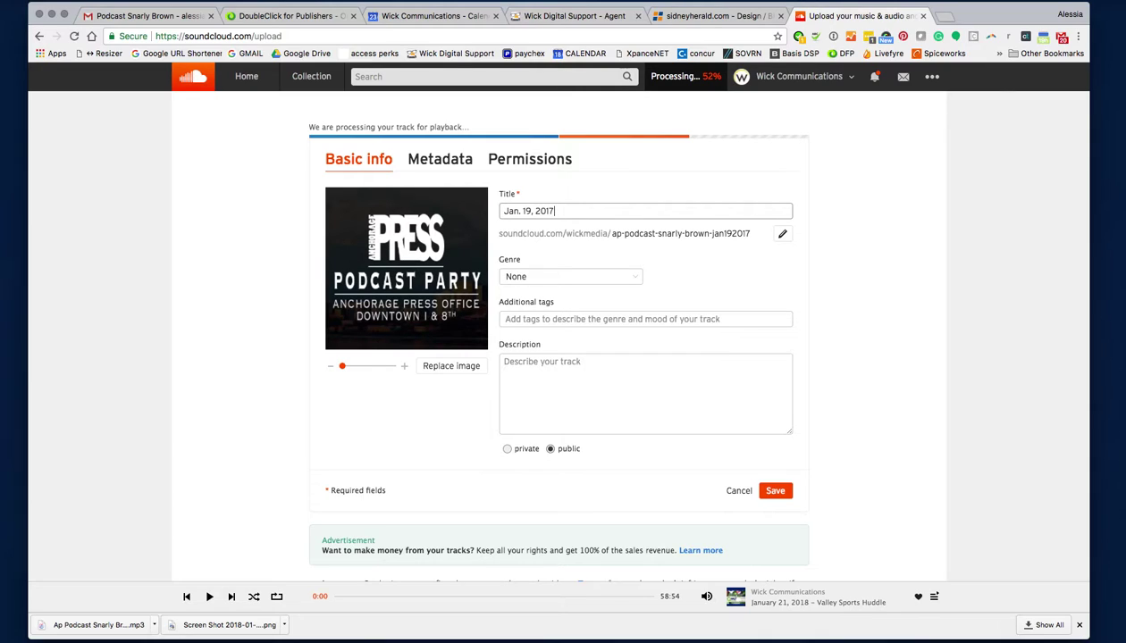
type(" - Snar")
key("super+a")
key("super+v")
key("super+z")
key("super+z")
Replace 'Ap Podcast' at the start of the title with 'January 19, 2017 -'.
left_click_drag(548, 211, 462, 207)
type("Ja")
key("BackSpace")
key("BackSpace")
key("BackSpace")
type("Jna")
key("BackSpace")
key("BackSpace")
type("anuary 19, 20-1")
key("BackSpace")
key("BackSpace")
type("17 -")
Delete the old Jan.19.2017 date and append '& Hip Hop Awards' to the title.
left_click_drag(633, 211, 749, 209)
key("BackSpace")
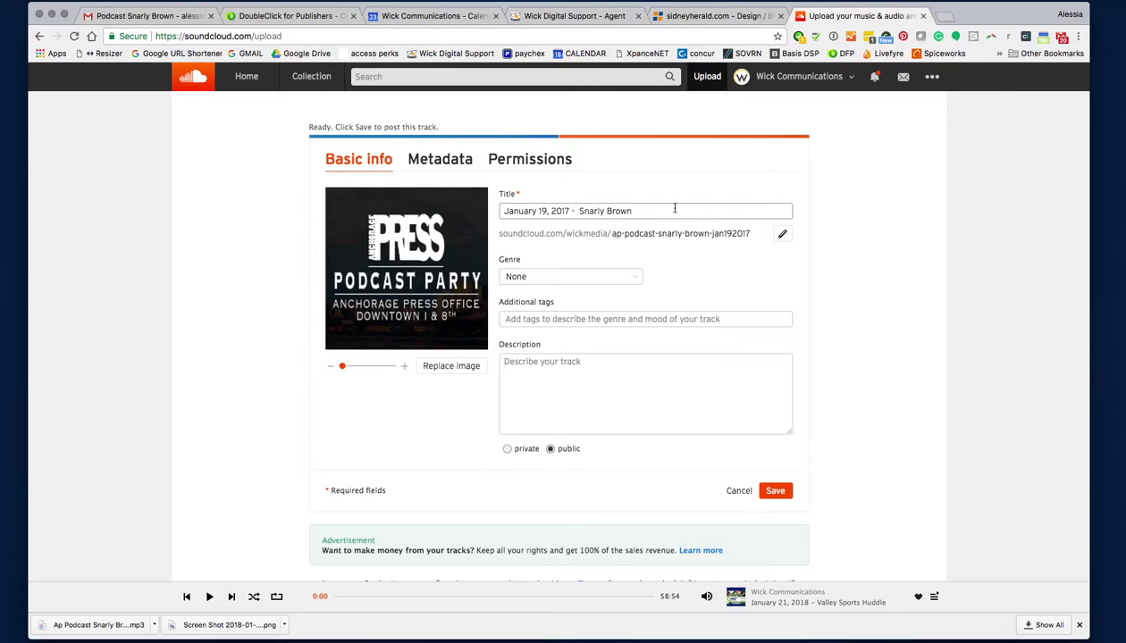
type("& Hip Hop Awards")
left_click(579, 274)
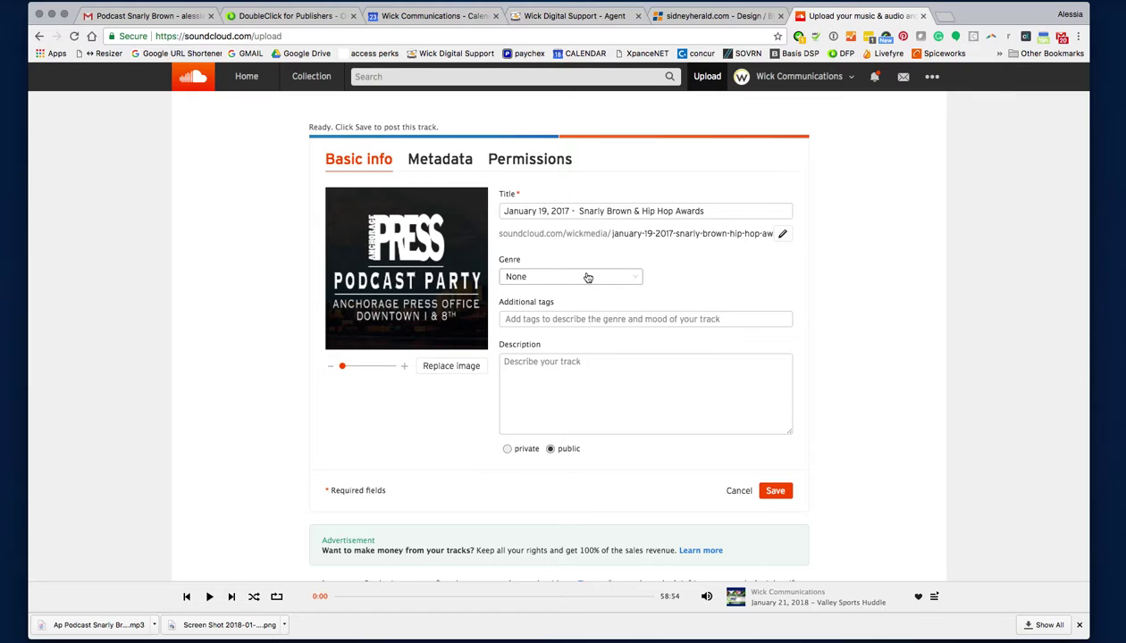
Set the track genre to News & Politics.
scroll(581, 387, "down", 5)
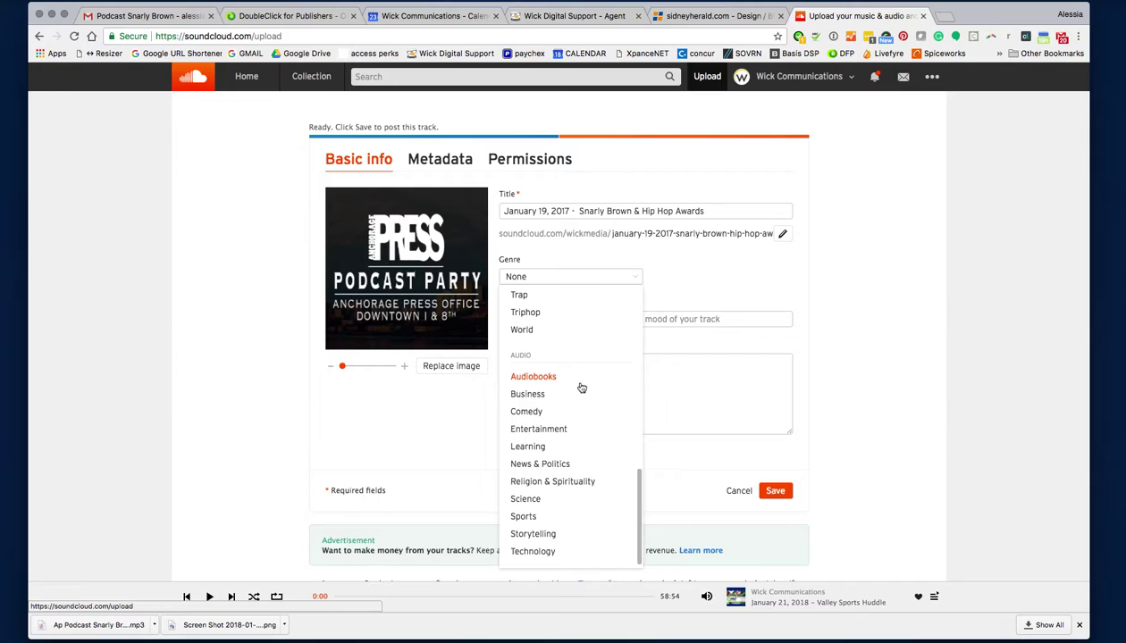
left_click(577, 465)
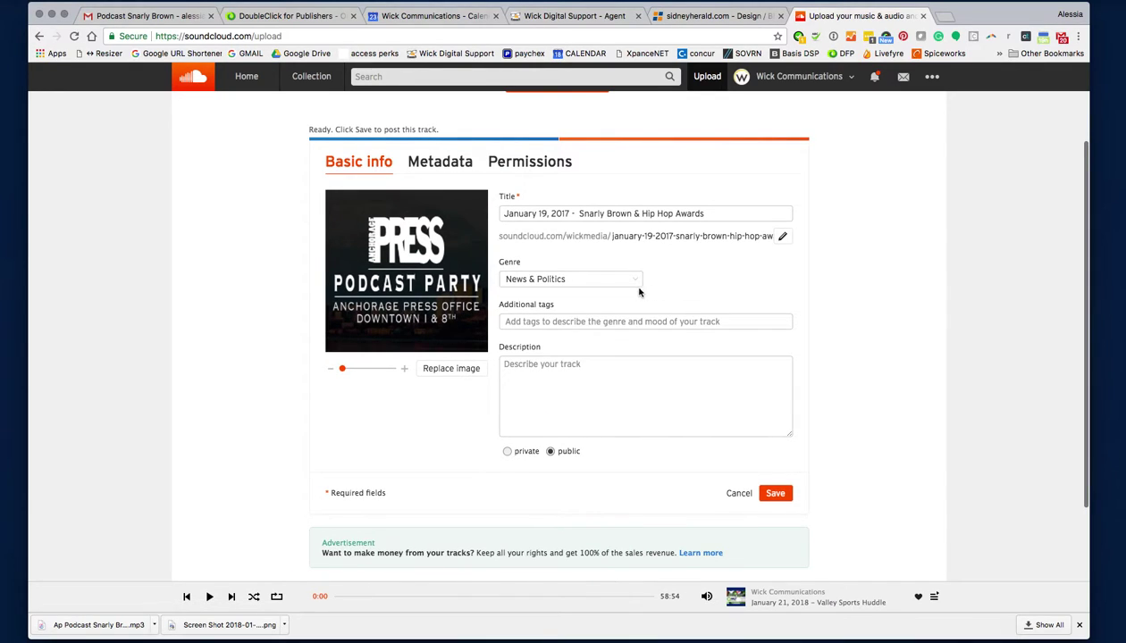
left_click(572, 279)
scroll(569, 407, "down", 5)
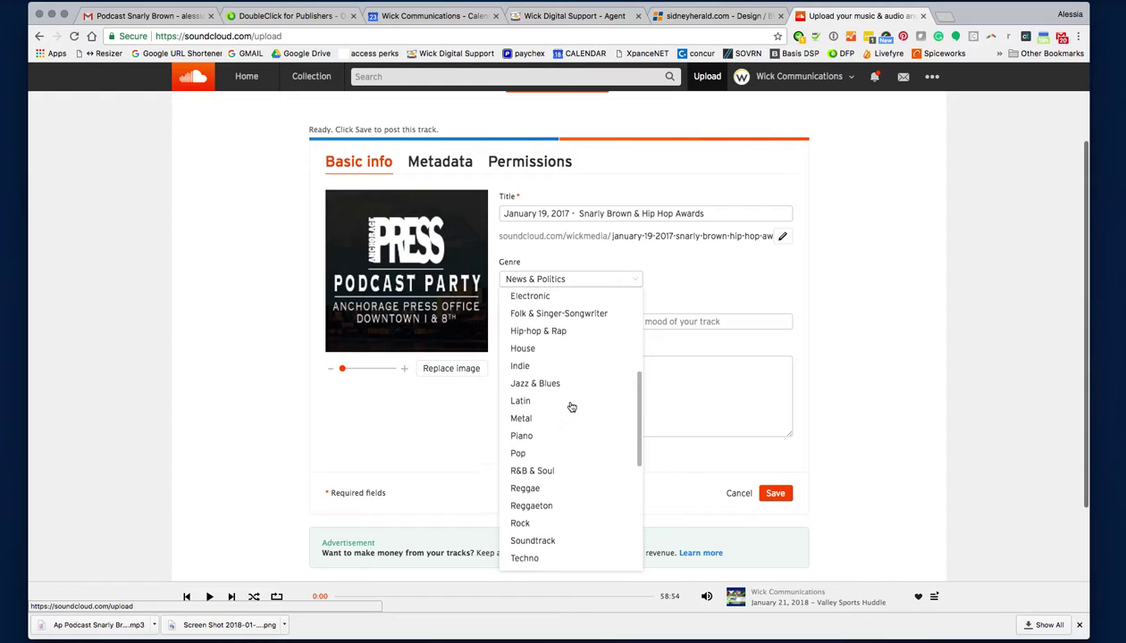
scroll(569, 407, "down", 3)
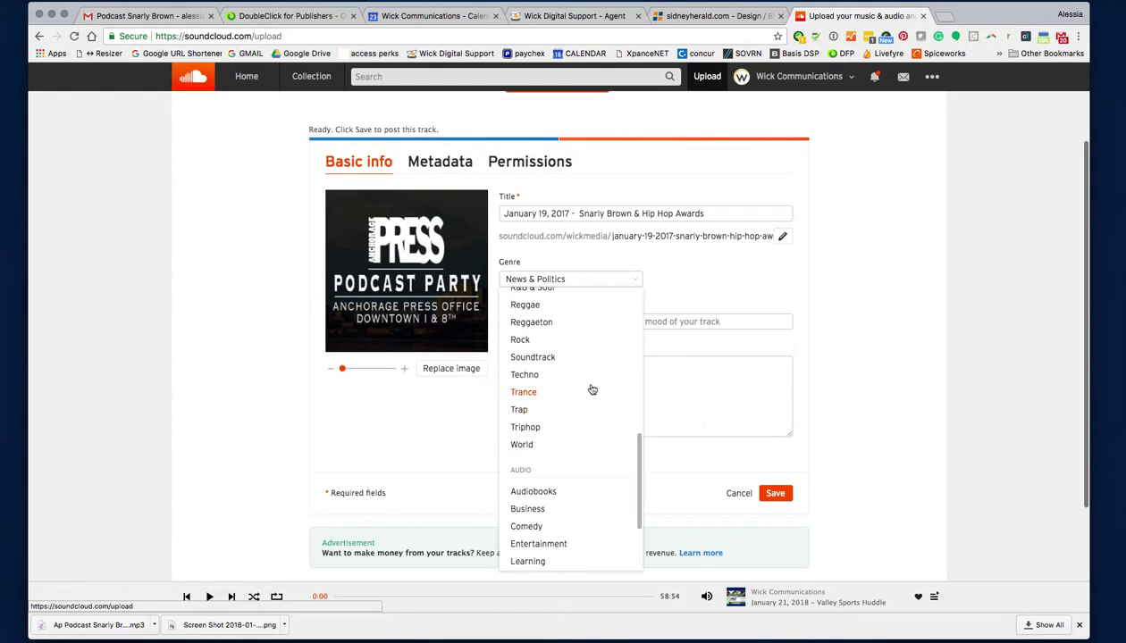
left_click(726, 276)
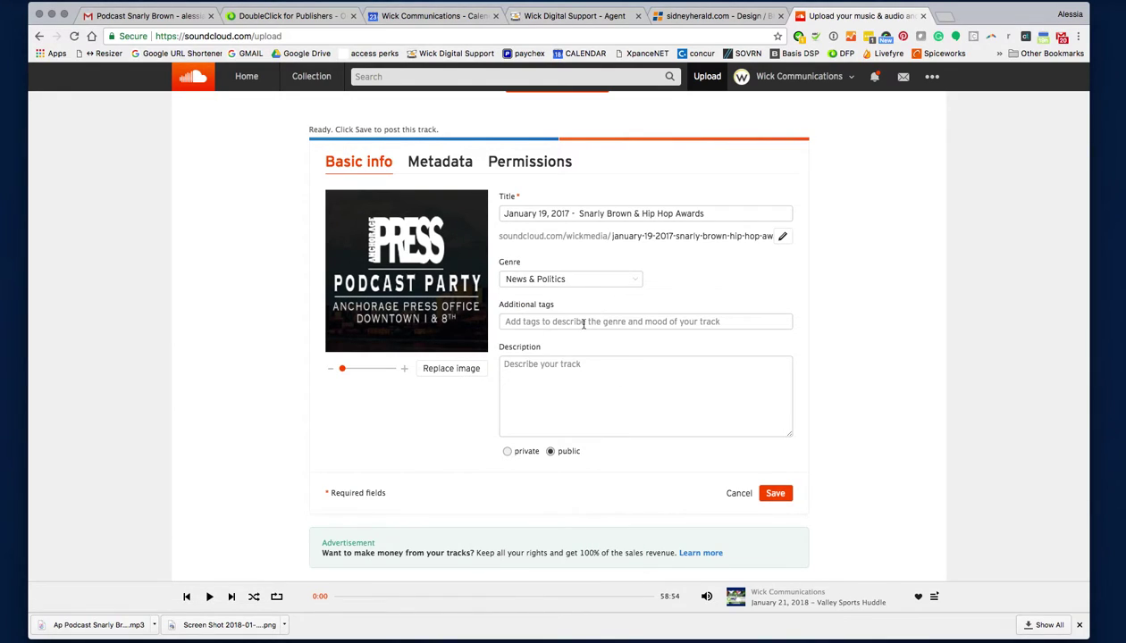
Insert 'Interview w/' into the title right after the date.
left_click(577, 213)
type("Interview w/")
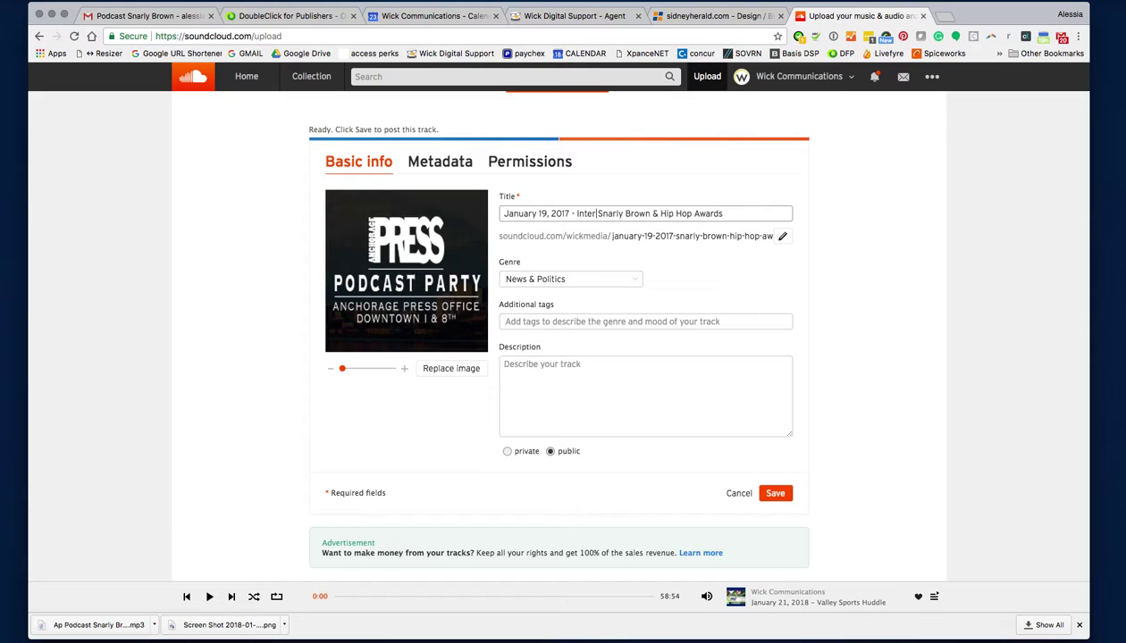
scroll(777, 298, "down", 1)
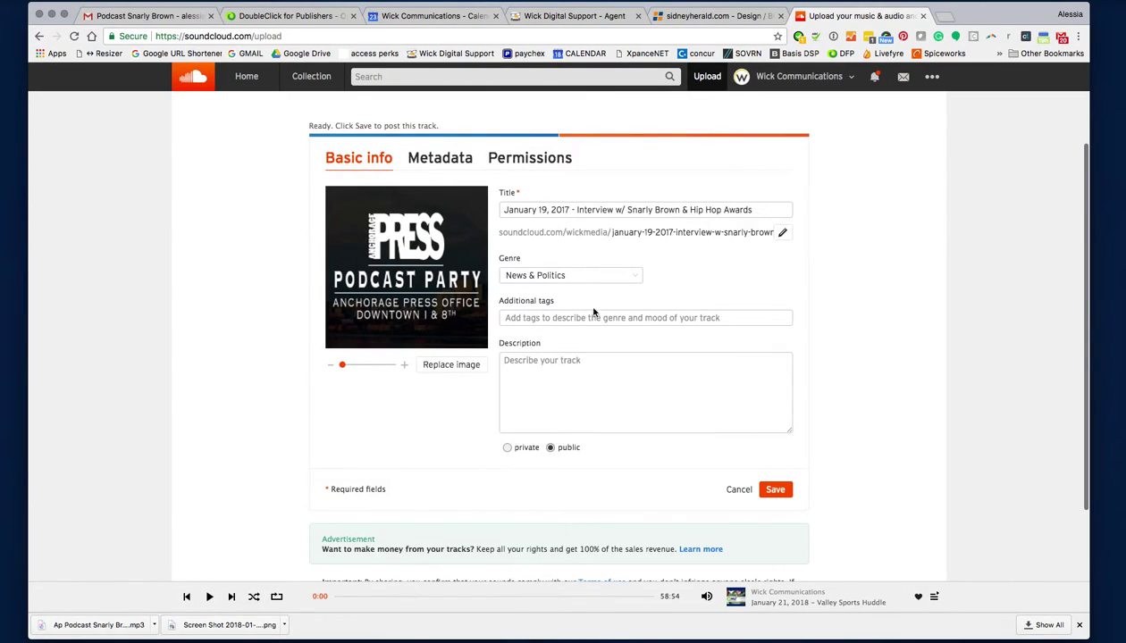
left_click(542, 317)
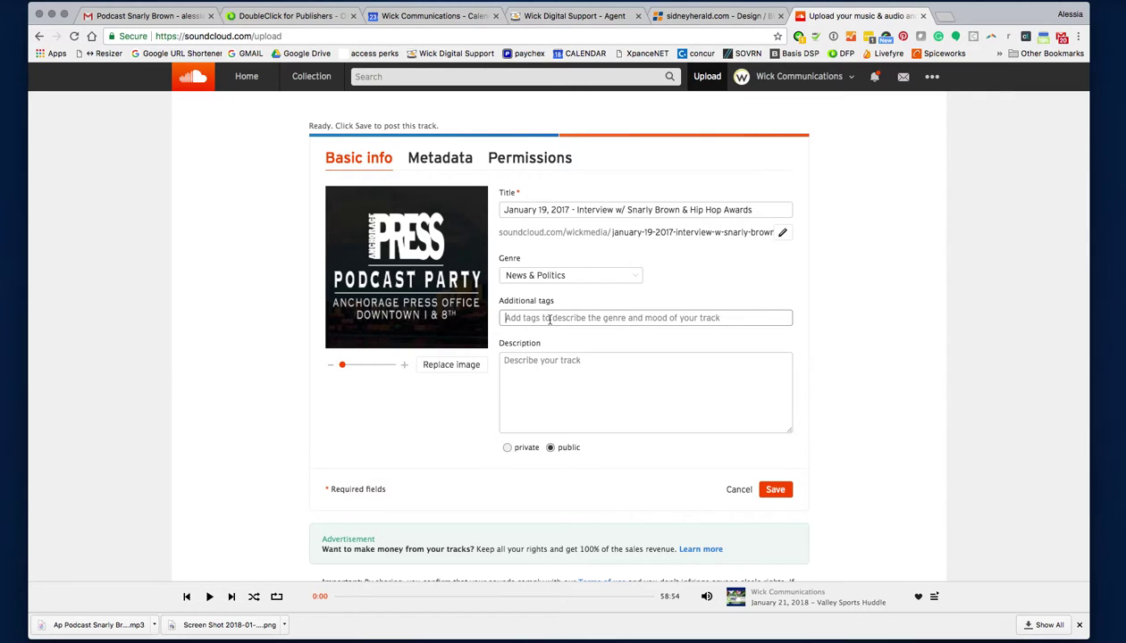
Start tagging with the guest's first name, removing stray surname and 'als' tags.
type("#snarly  bo")
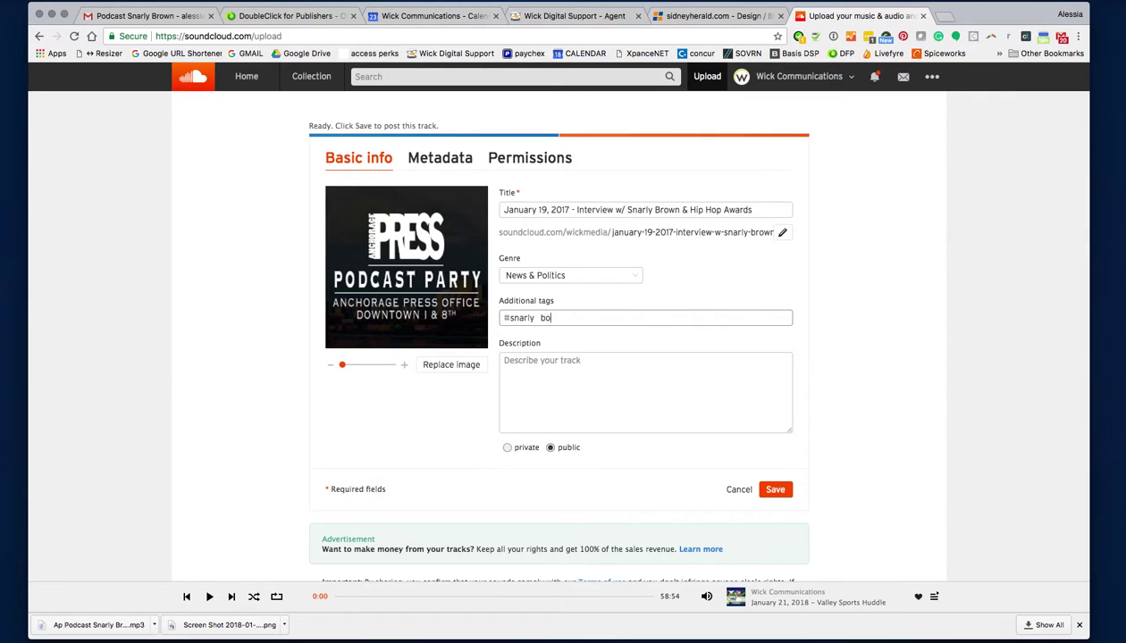
type("wn")
key("space")
key("BackSpace")
type("brown")
key("space")
key("BackSpace")
type("brown")
key("Return")
type("als")
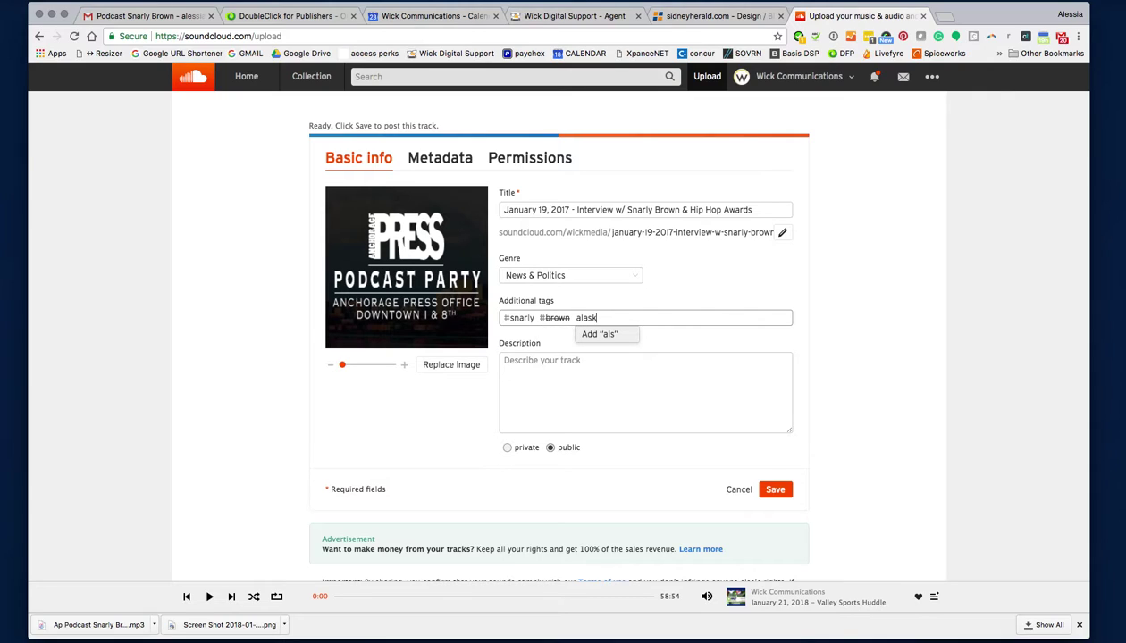
key("Return")
key("BackSpace")
key("BackSpace")
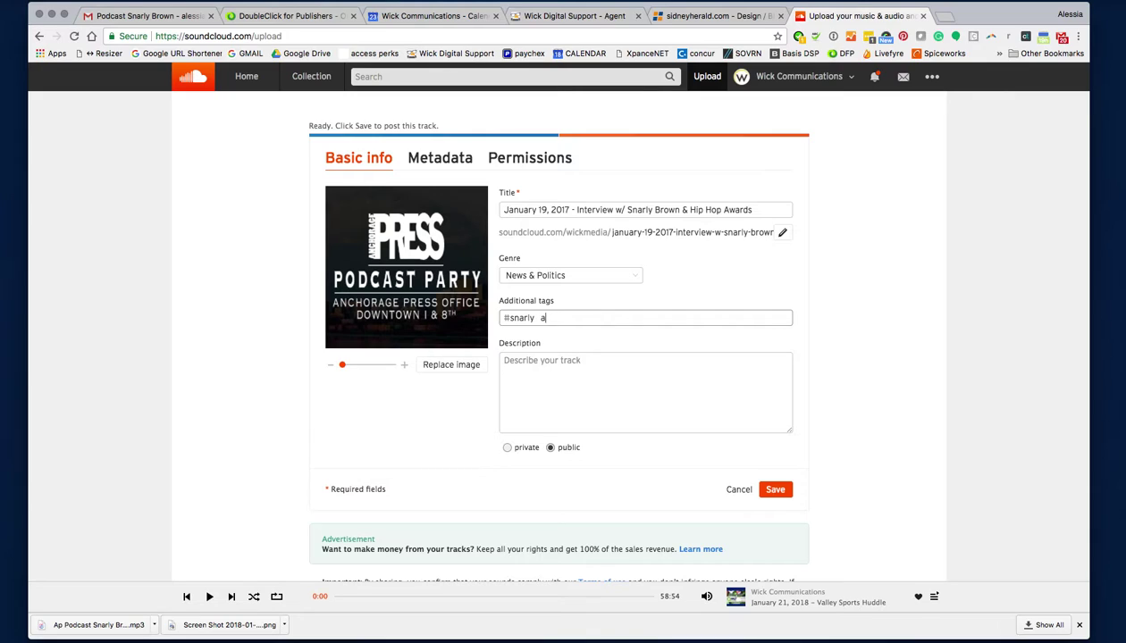
key("BackSpace")
Retry the guest's surname tag, fixing a misspelling, then remove it again.
type("brown")
key("Return")
key("BackSpace")
type("bowen")
key("BackSpace")
key("BackSpace")
key("BackSpace")
key("BackSpace")
type("rown")
key("Return")
key("BackSpace")
key("BackSpace")
Add tags for the guest's first and last name, then anchorage, ak, alaska and hip hop.
type("snarly")
key("Return")
type("brown")
key("Return")
type("anchorage")
key("Return")
type("ak")
key("Return")
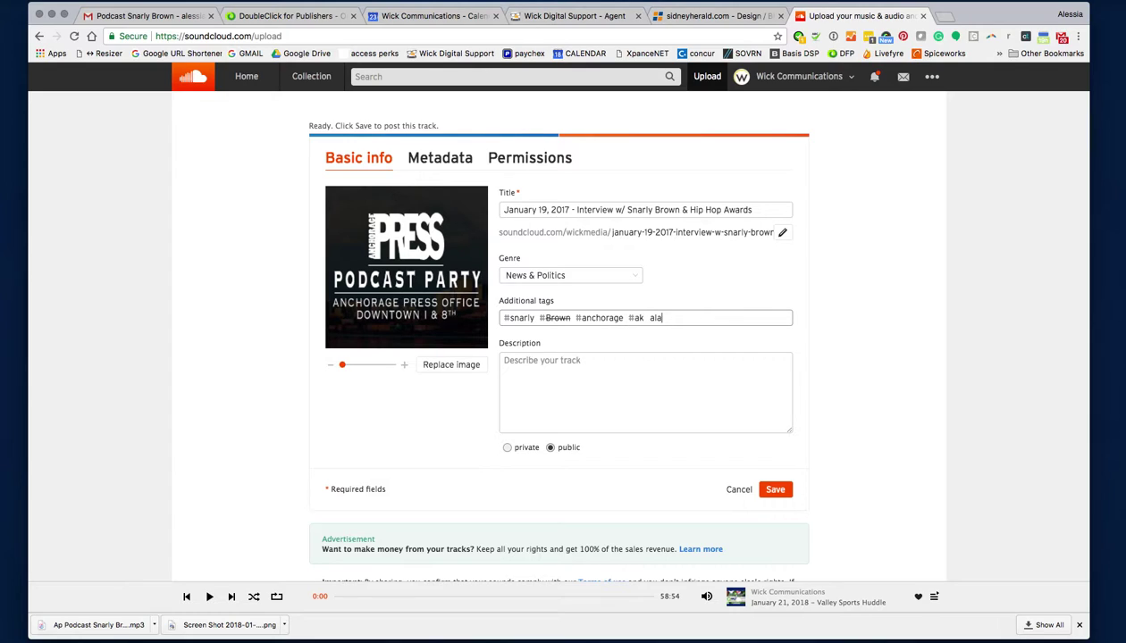
type("alaska")
key("Return")
type("hip hop")
key("Return")
Describe the track as an interview about the guest's Hip Hop awards invitation, ending 'visit us: anchoragepress.com'.
left_click(575, 396)
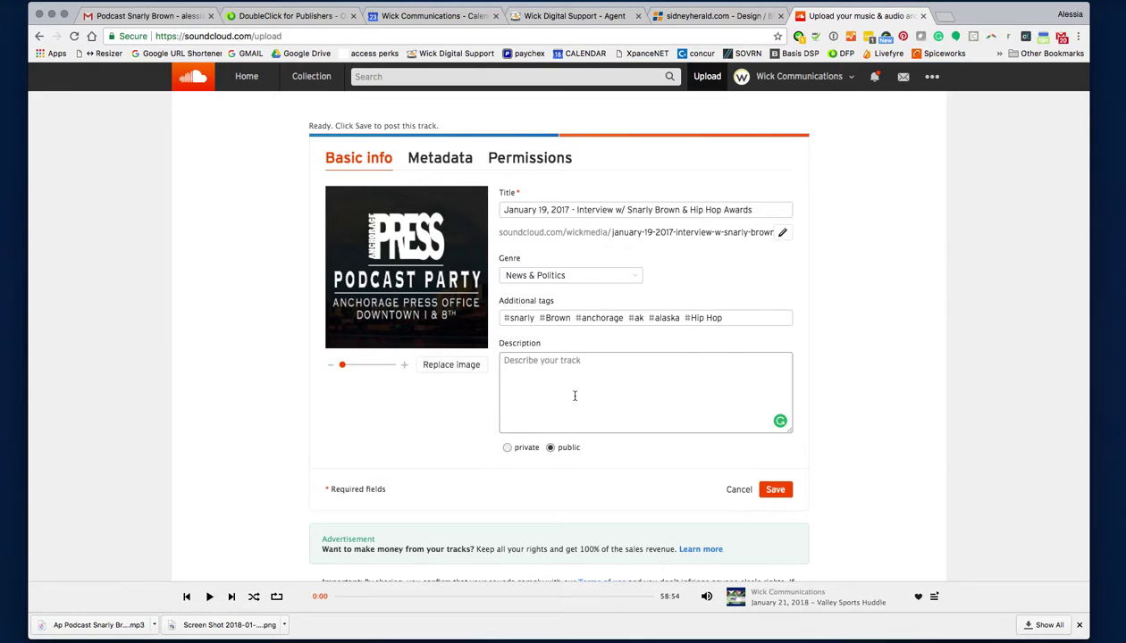
type("Interview with Snarly Brown and")
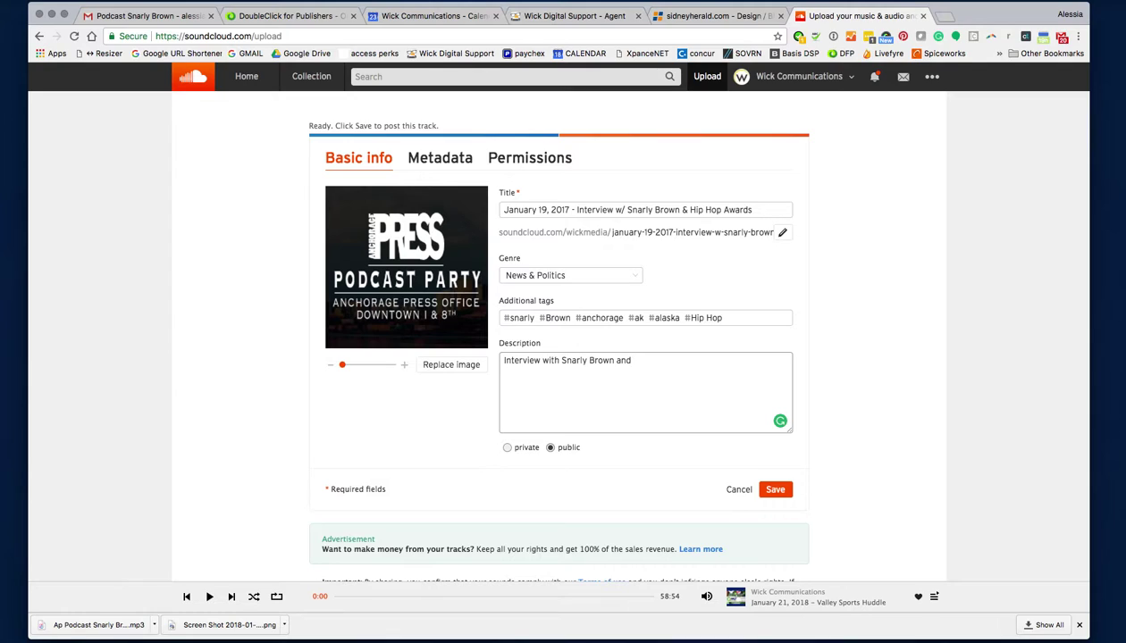
type("his invitation tp o the Hip Hop awards.")
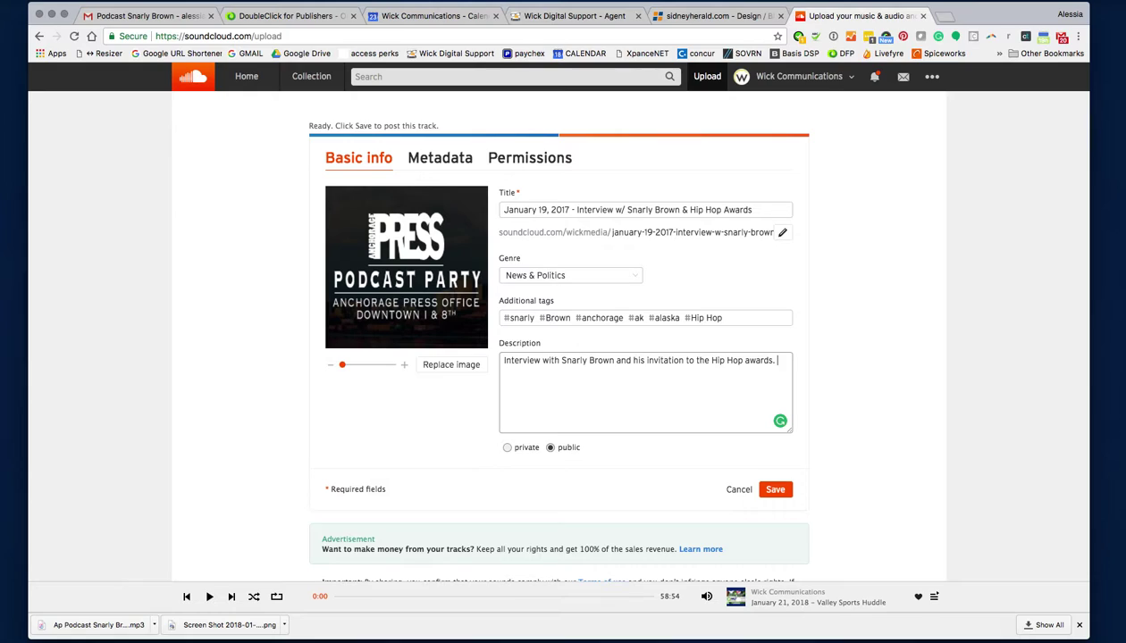
type(" P")
type("isit us;")
key("BackSpace")
key("BackSpace")
type(": anchoragepress.com")
Save the track, open its share link in a new tab, then go to the account's Playlists.
left_click(775, 492)
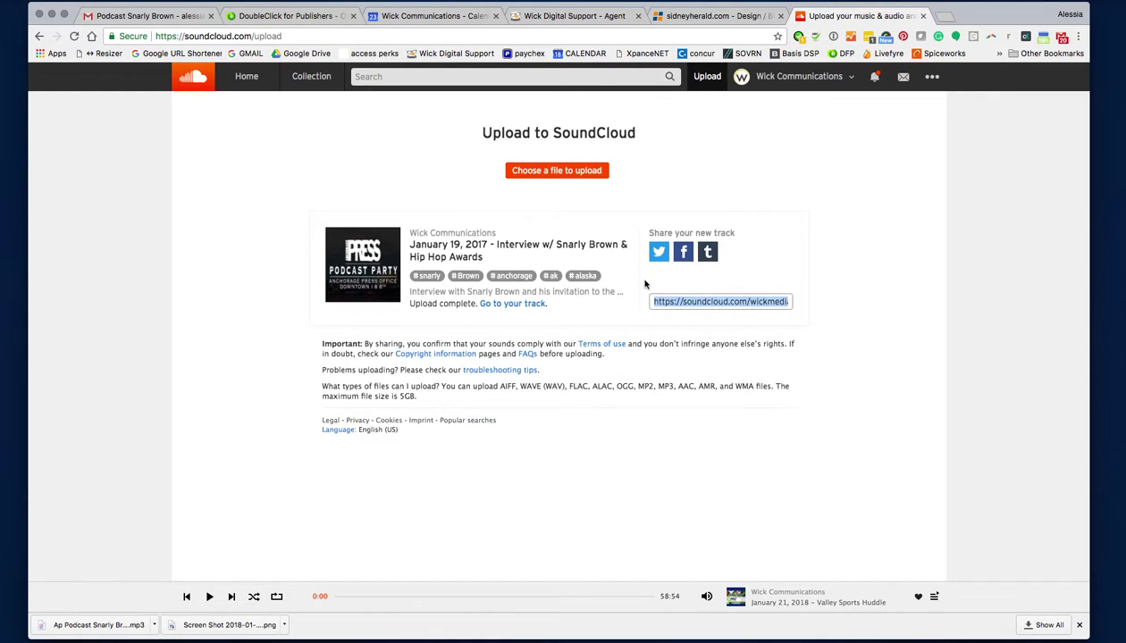
left_click(742, 307)
key("super+a")
left_click(777, 302)
key("super+c")
key("super+t")
key("super+v")
key("Return")
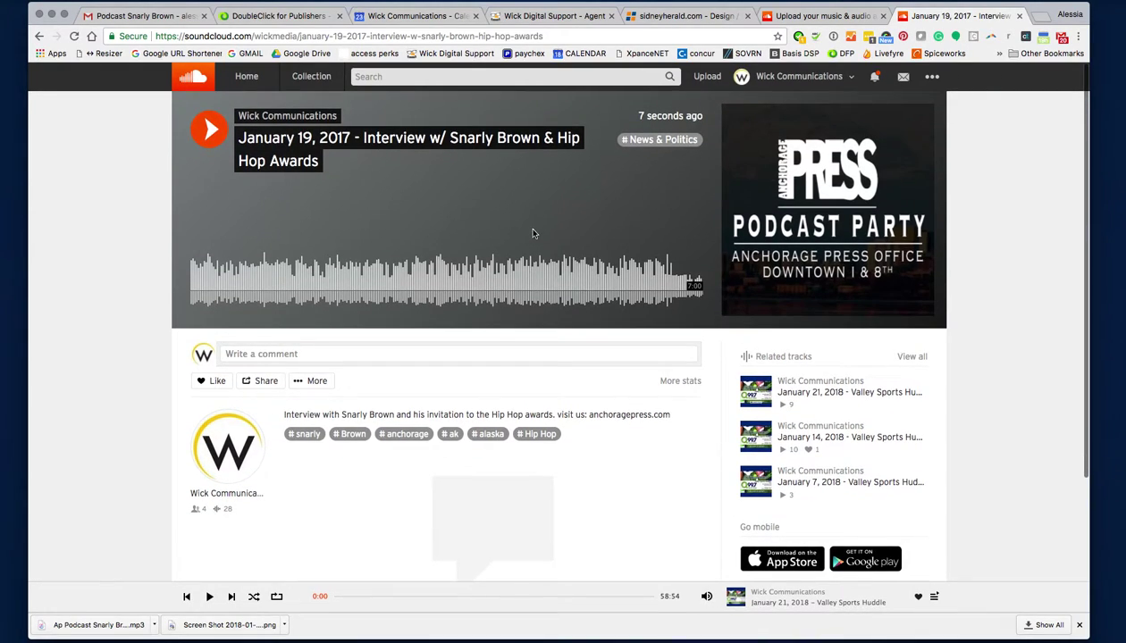
left_click(771, 79)
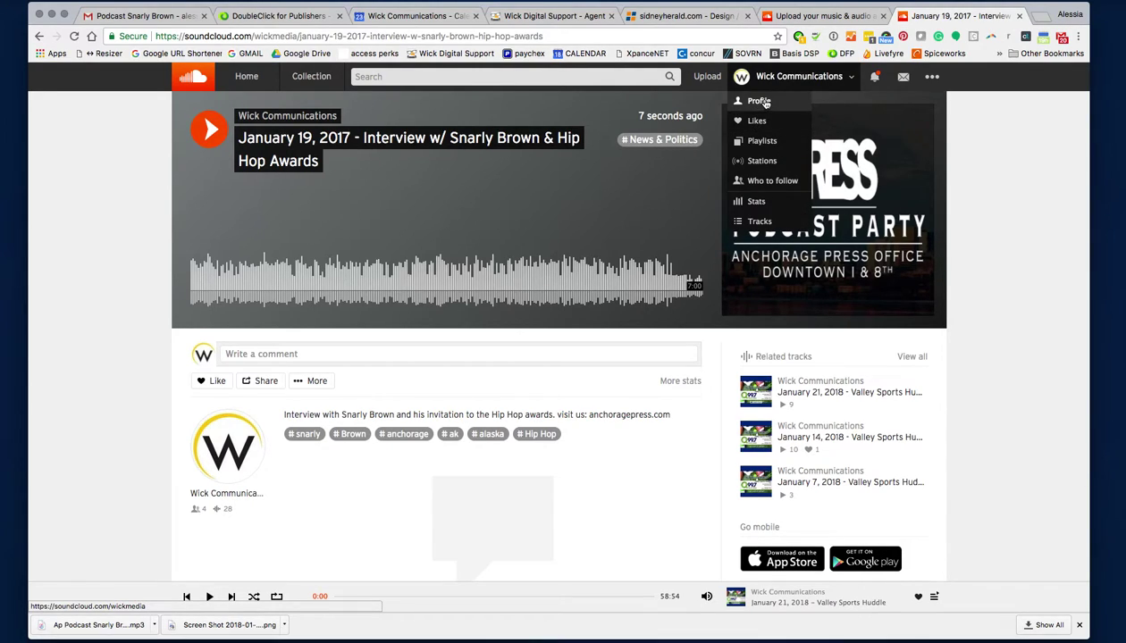
left_click(756, 146)
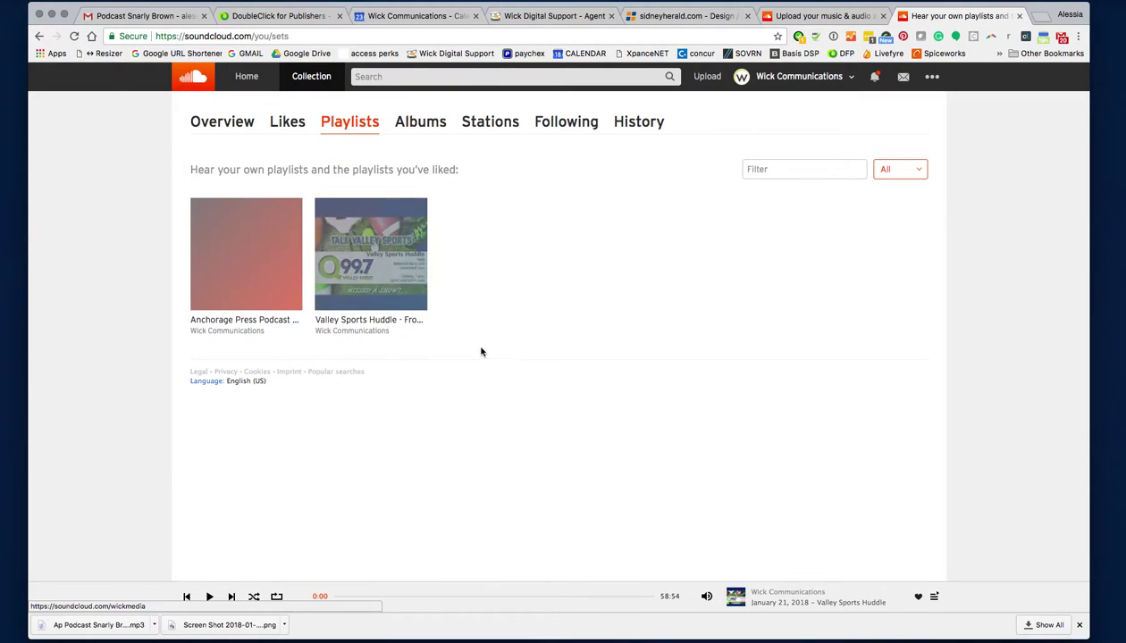
Open the Anchorage Press Podcast Party playlist and scroll through its tracks.
left_click(274, 329)
scroll(357, 438, "down", 1)
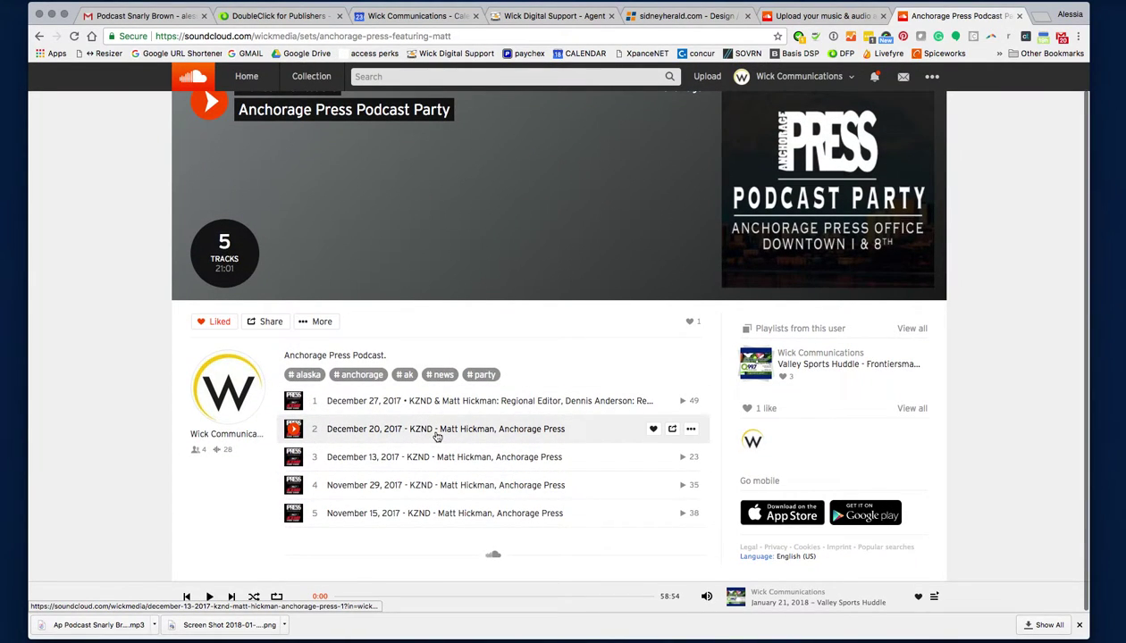
scroll(452, 435, "up", 1)
scroll(452, 436, "down", 1)
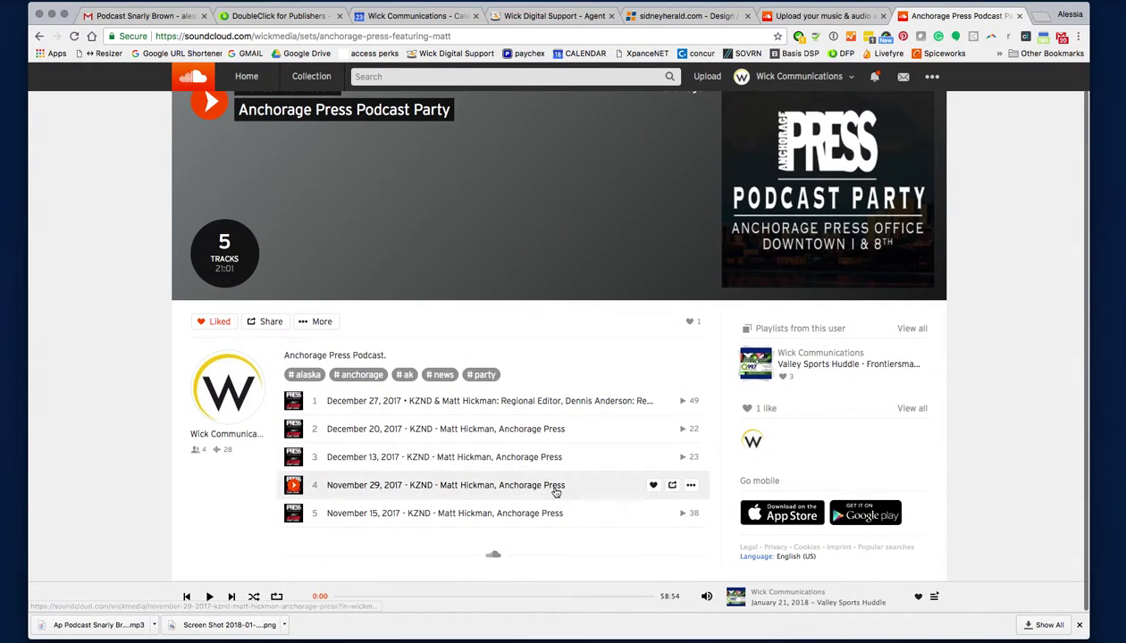
scroll(545, 461, "up", 1)
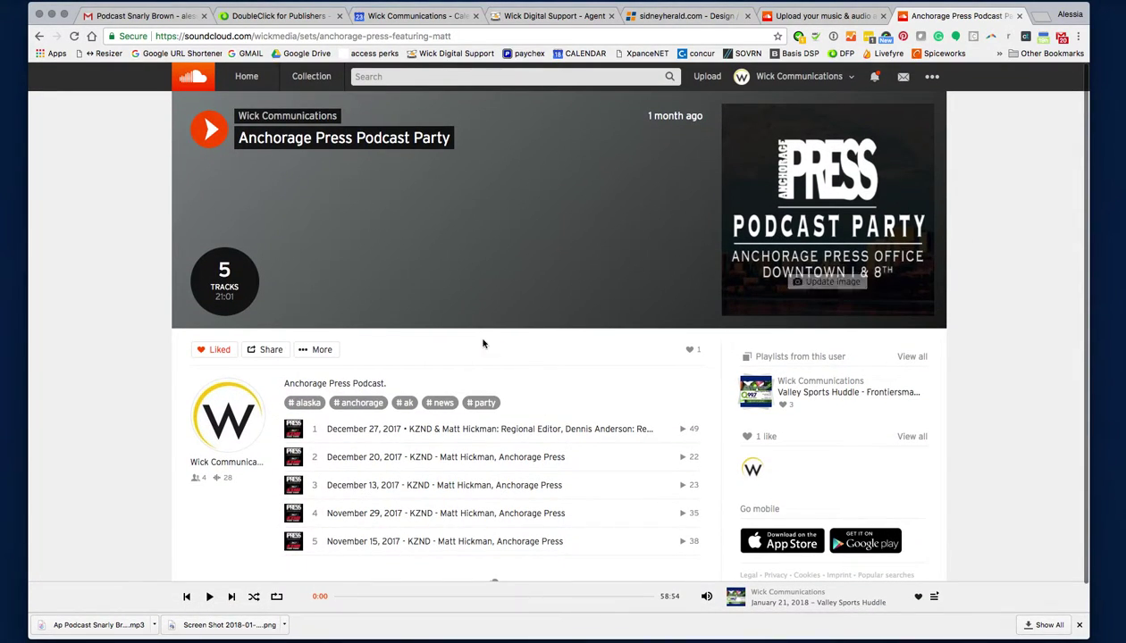
scroll(482, 375, "down", 1)
scroll(427, 433, "up", 1)
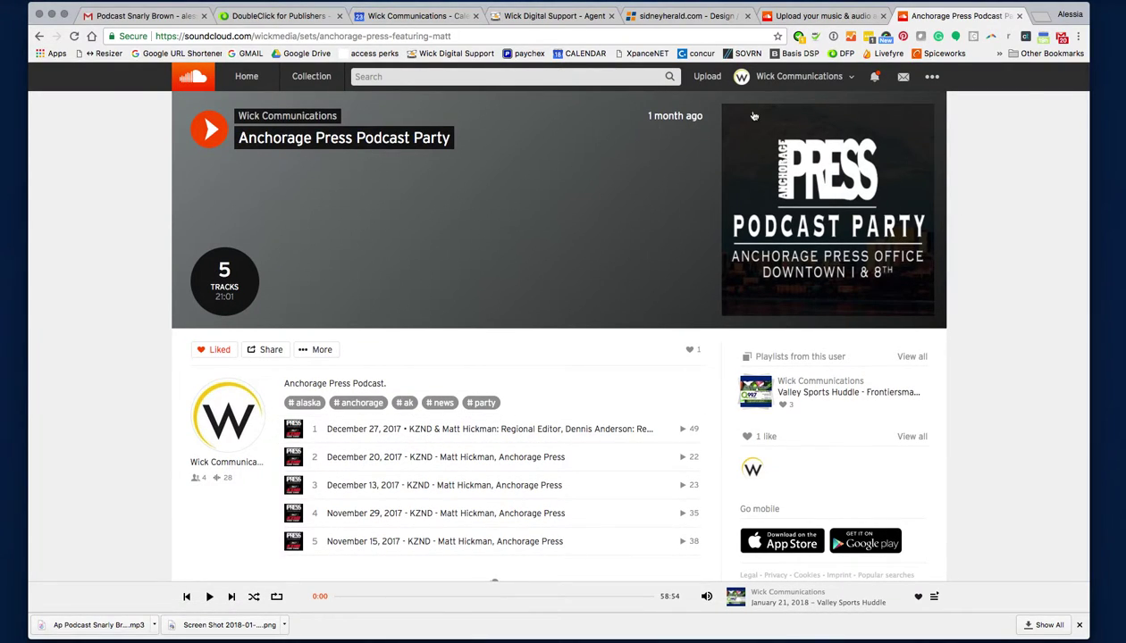
Return Home and open the Wick Communications profile showing the new interview first.
left_click(241, 84)
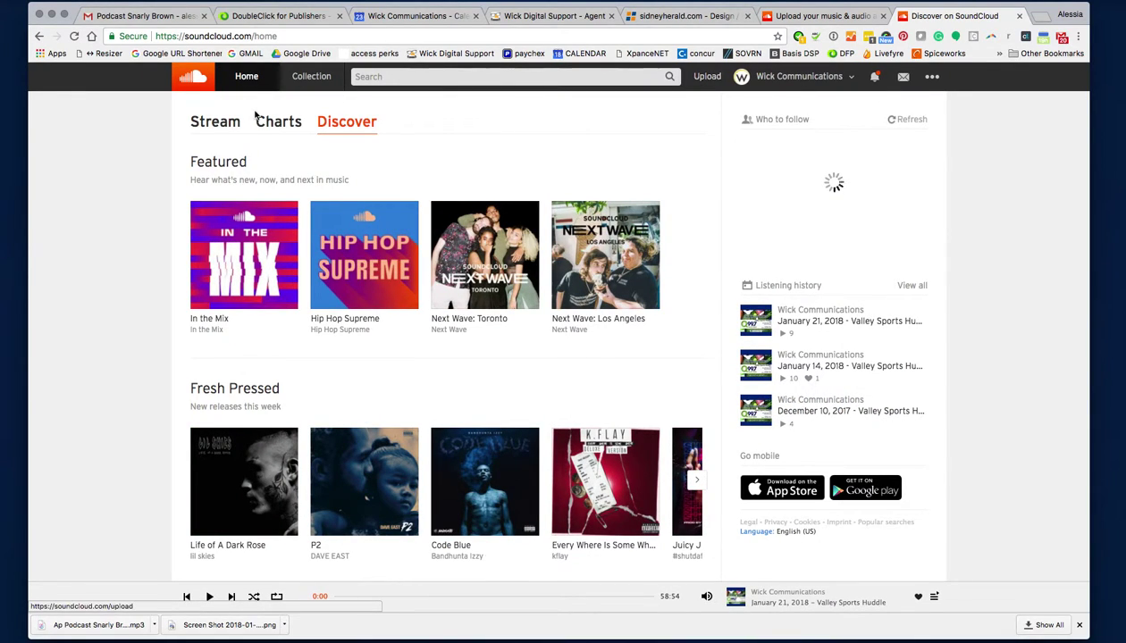
left_click(799, 76)
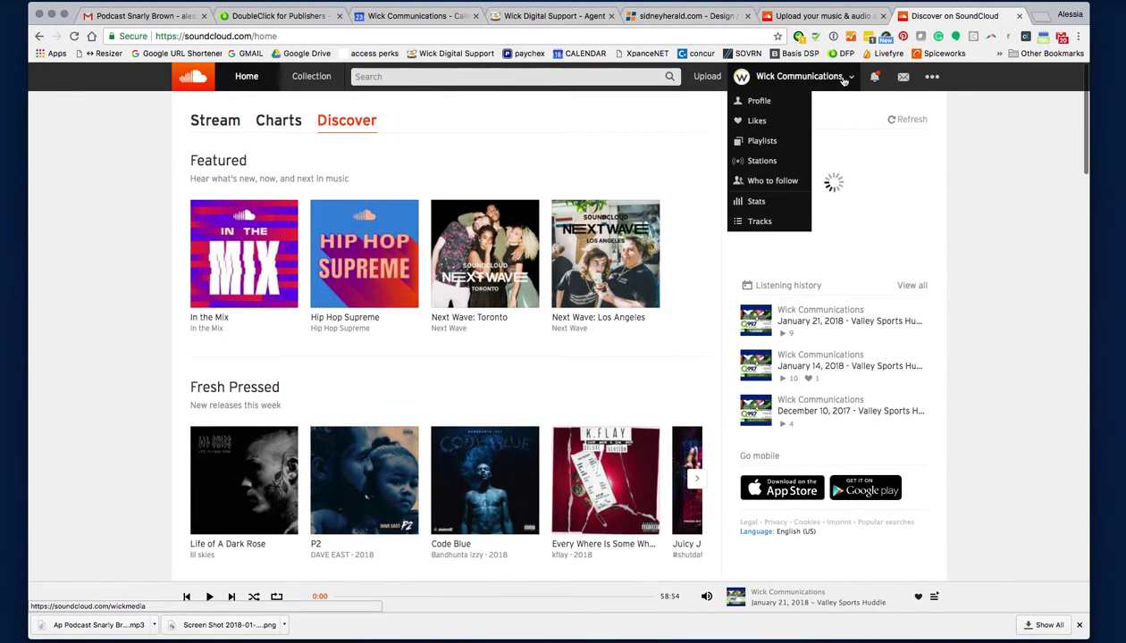
left_click(759, 101)
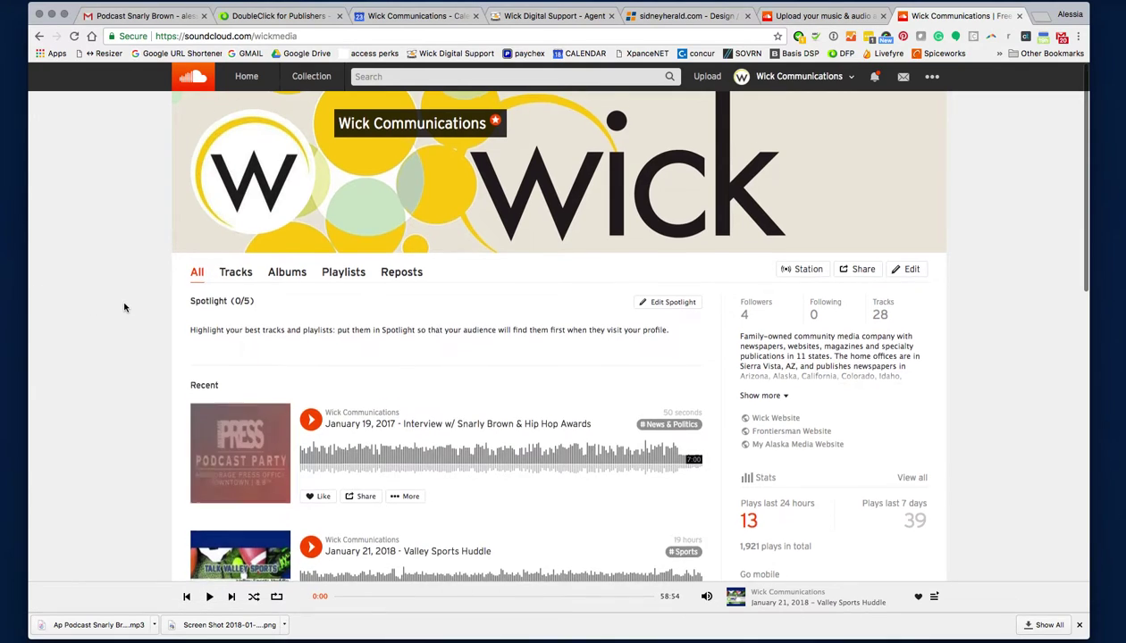
scroll(283, 353, "down", 3)
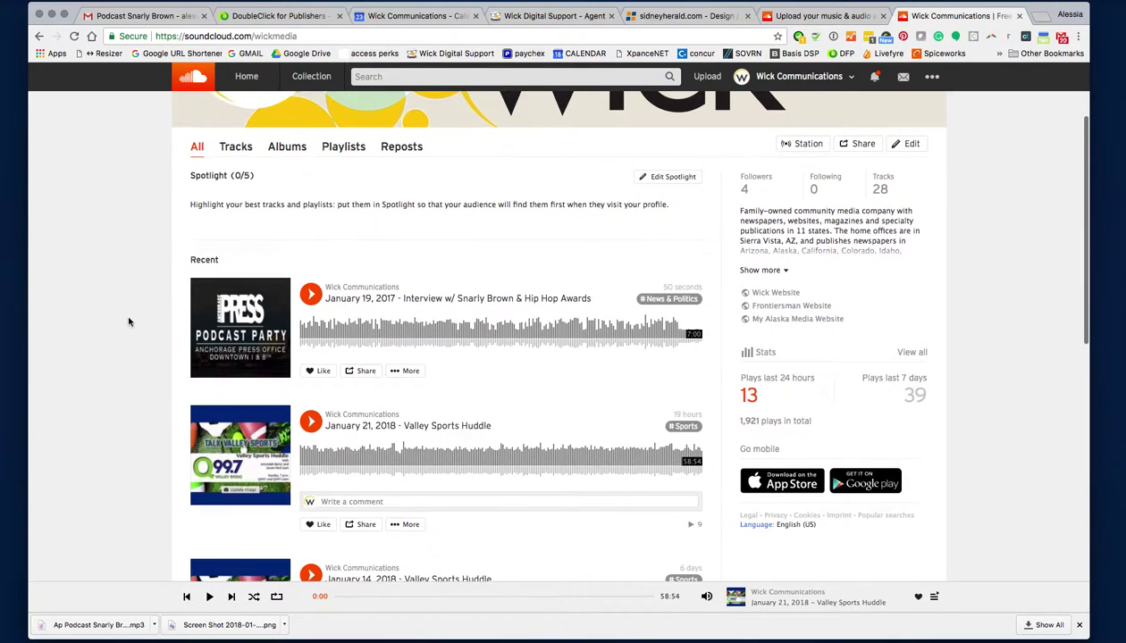
left_click(410, 371)
Add the interview track to the Anchorage Press Podcast Party playlist, bringing it to 6 tracks.
left_click(435, 409)
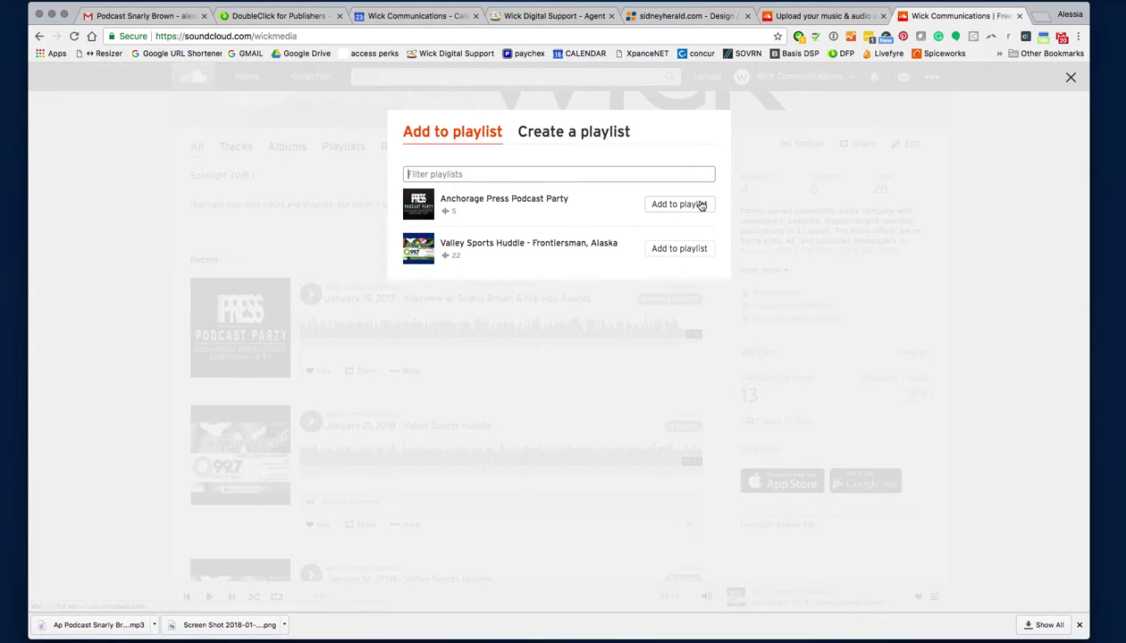
left_click(689, 206)
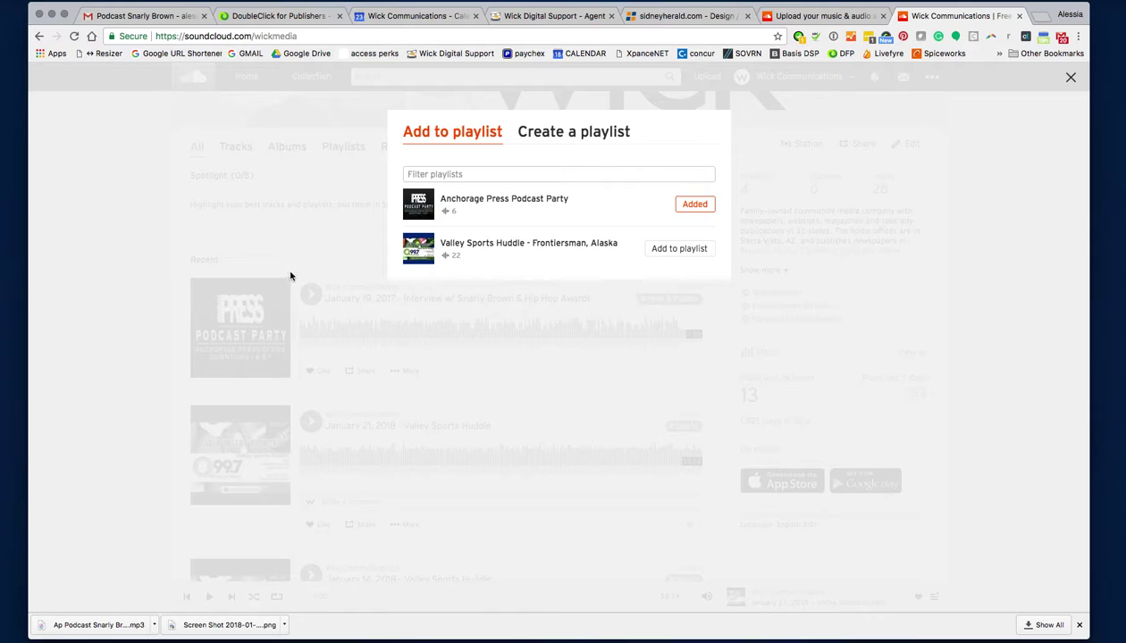
left_click(349, 268)
scroll(380, 264, "up", 2)
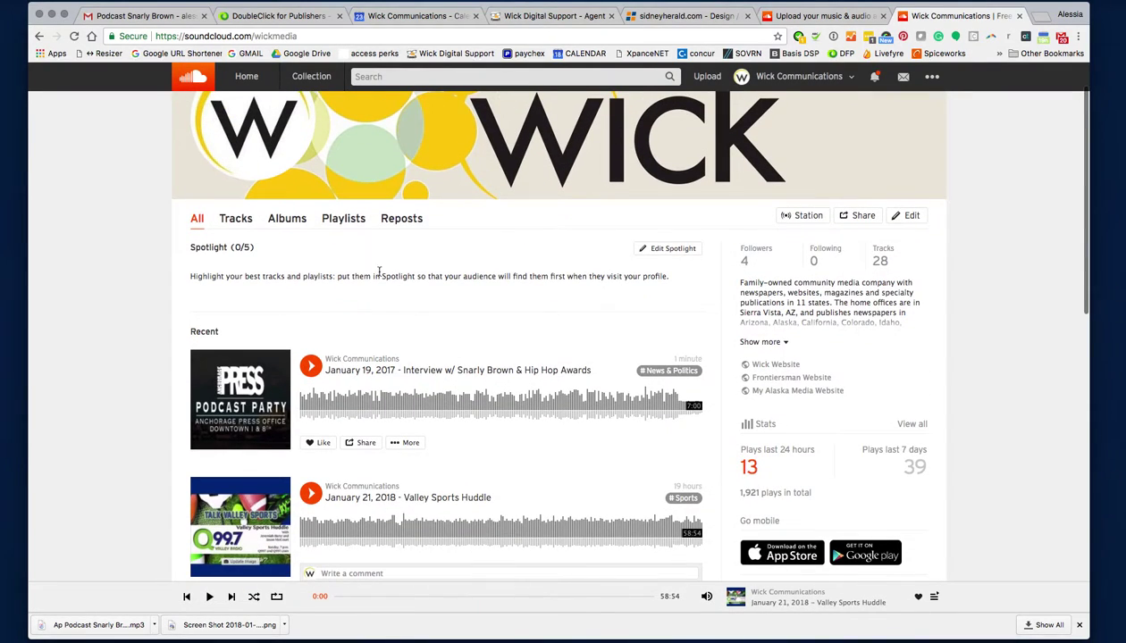
Open the Anchorage Press Podcast Party playlist's editor and show its track list.
left_click(341, 219)
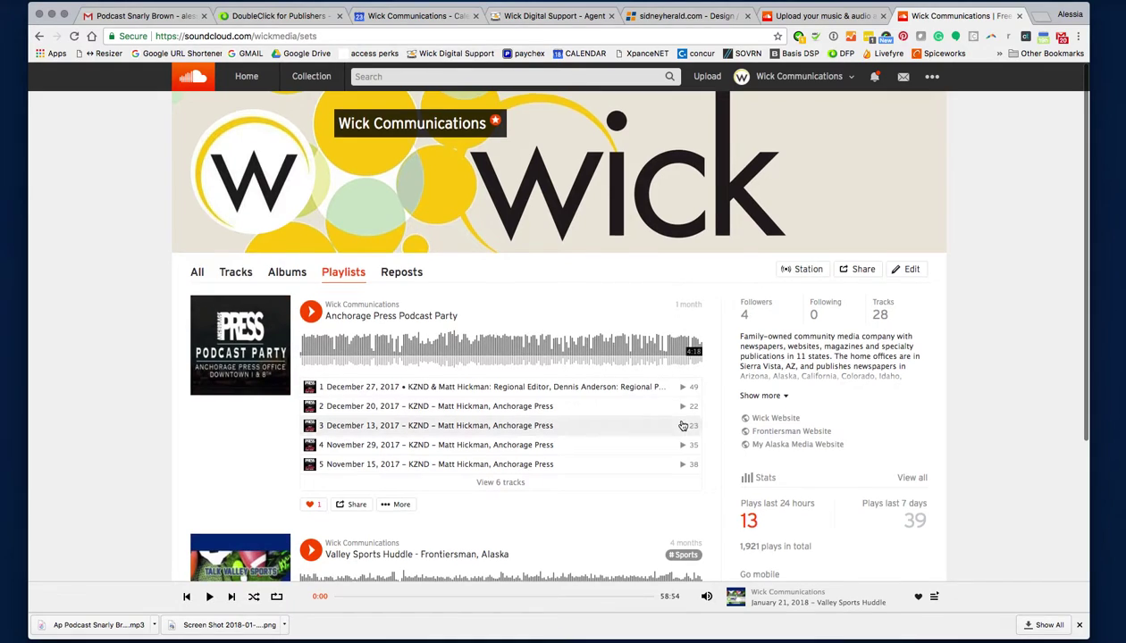
scroll(682, 425, "down", 1)
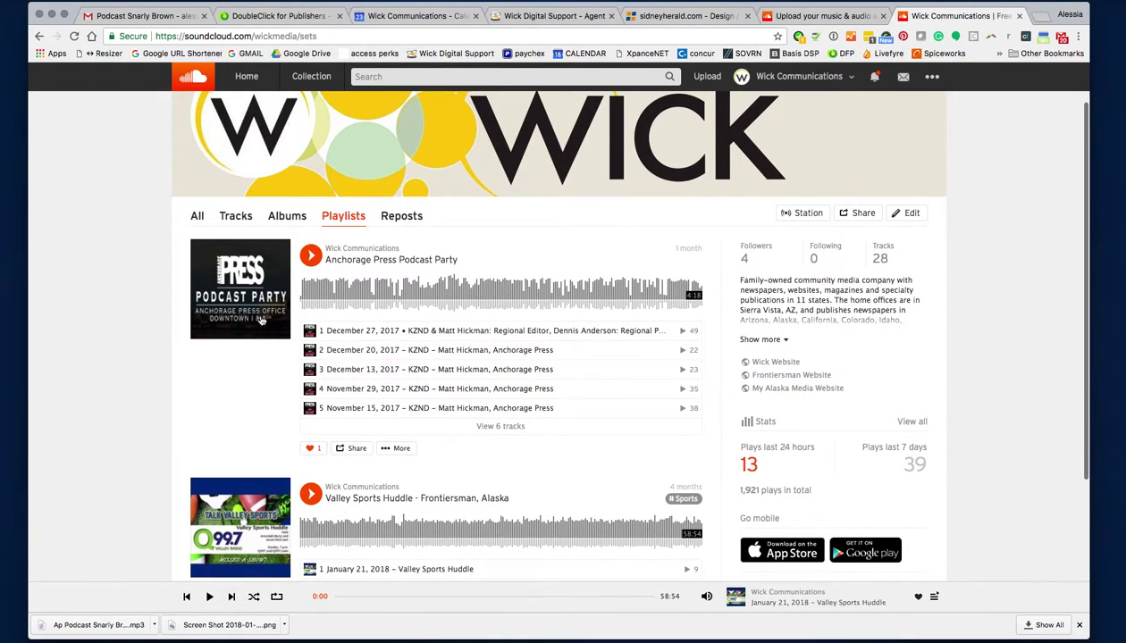
left_click(398, 448)
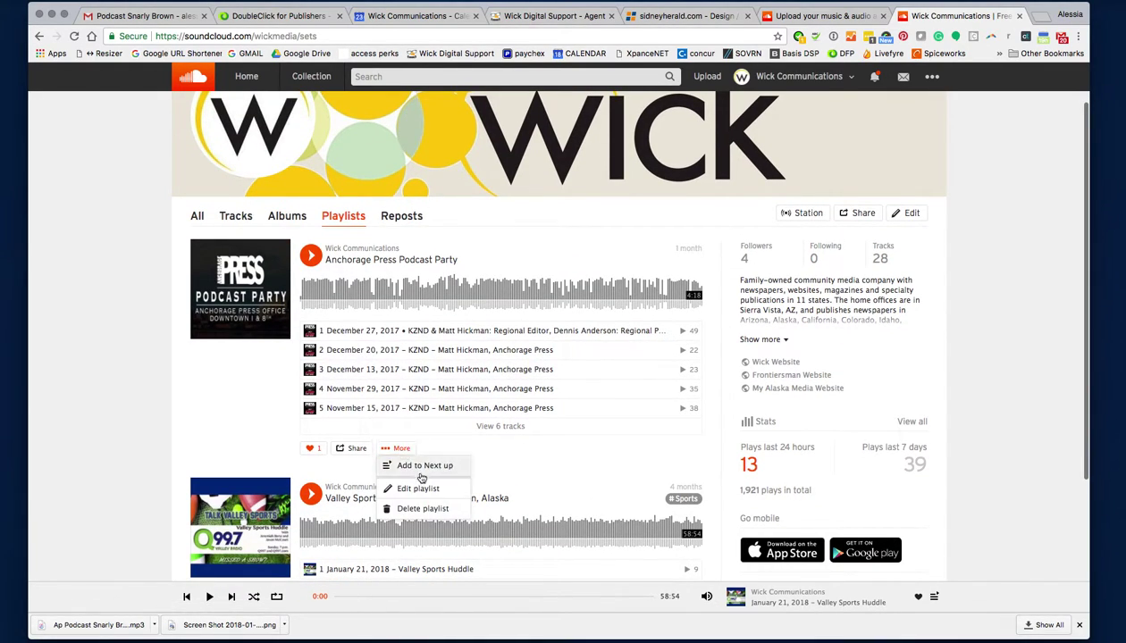
left_click(426, 488)
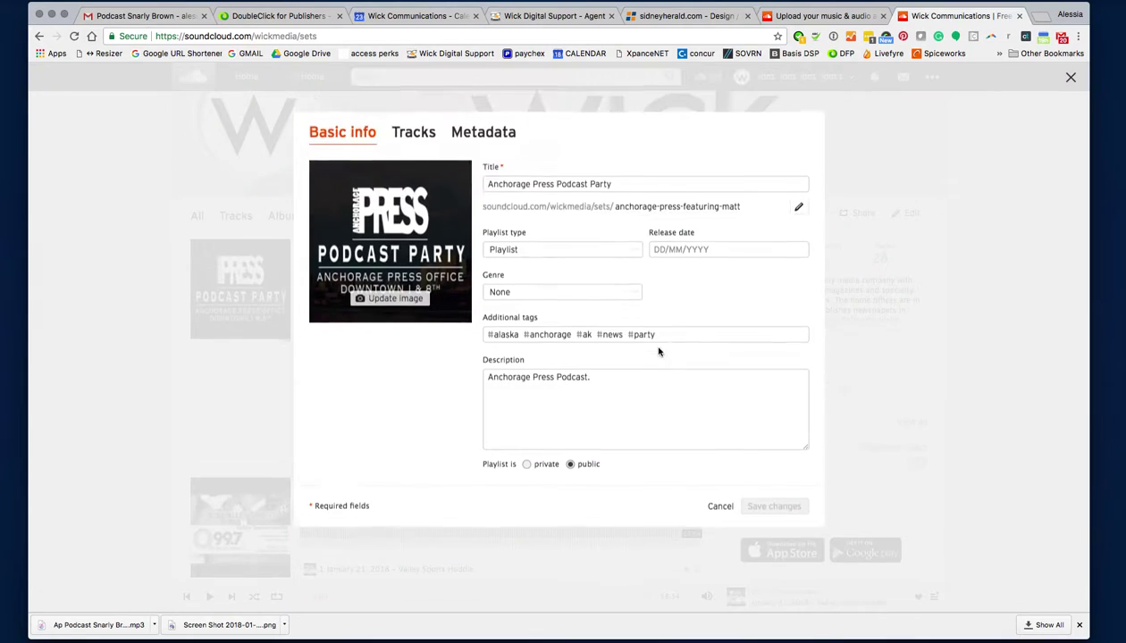
left_click(425, 133)
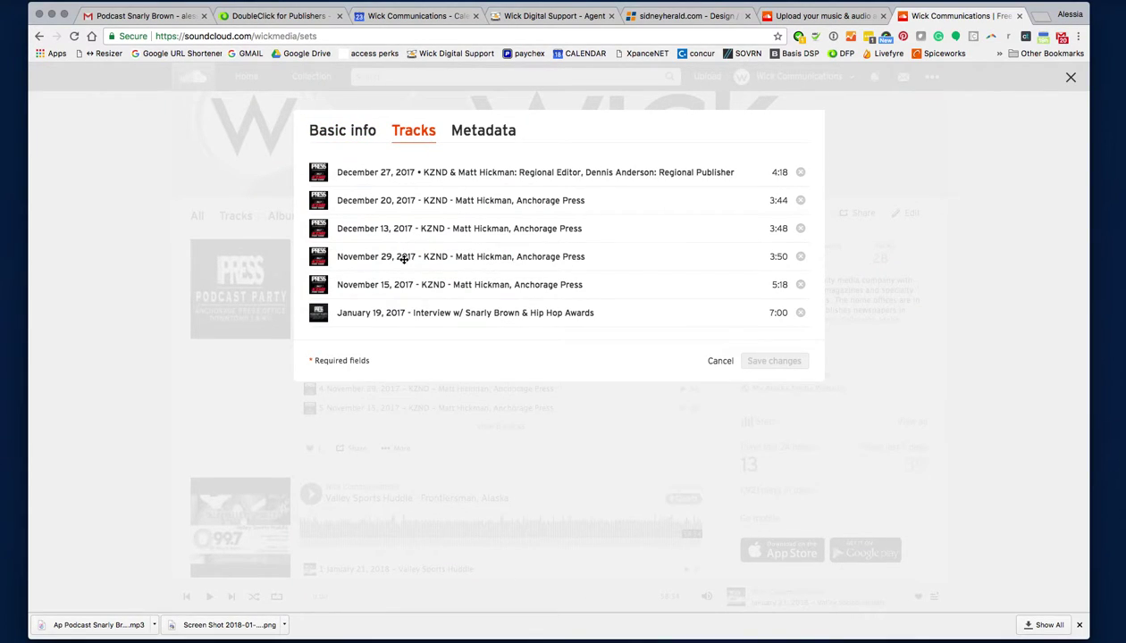
Move the January 19, 2017 interview to the top of the playlist and save the new order.
left_click_drag(498, 313, 498, 176)
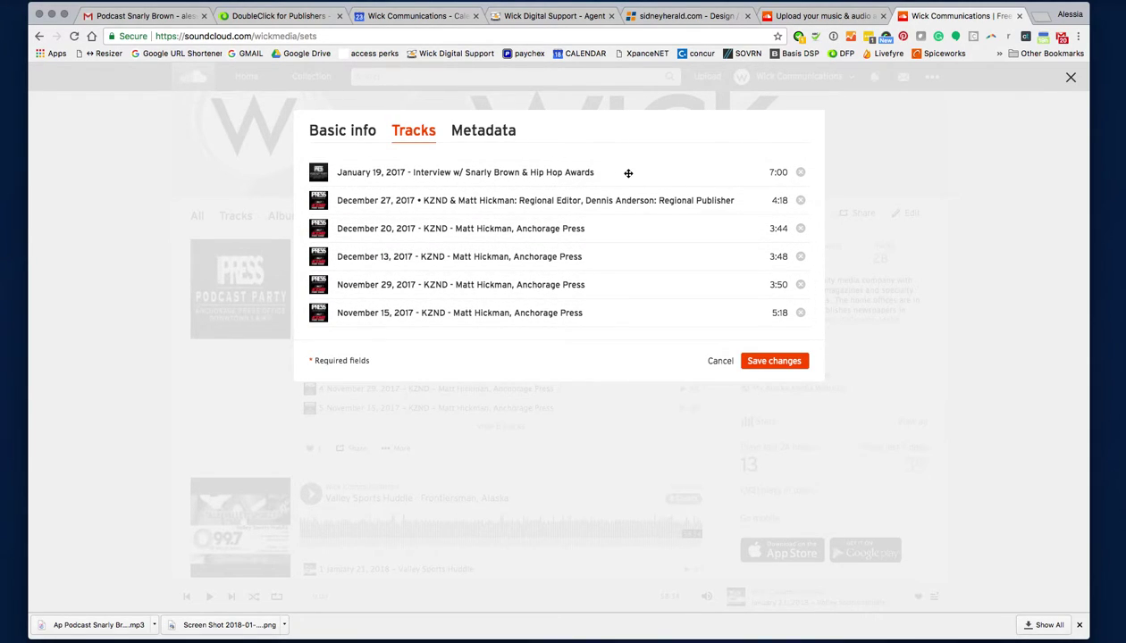
left_click(765, 362)
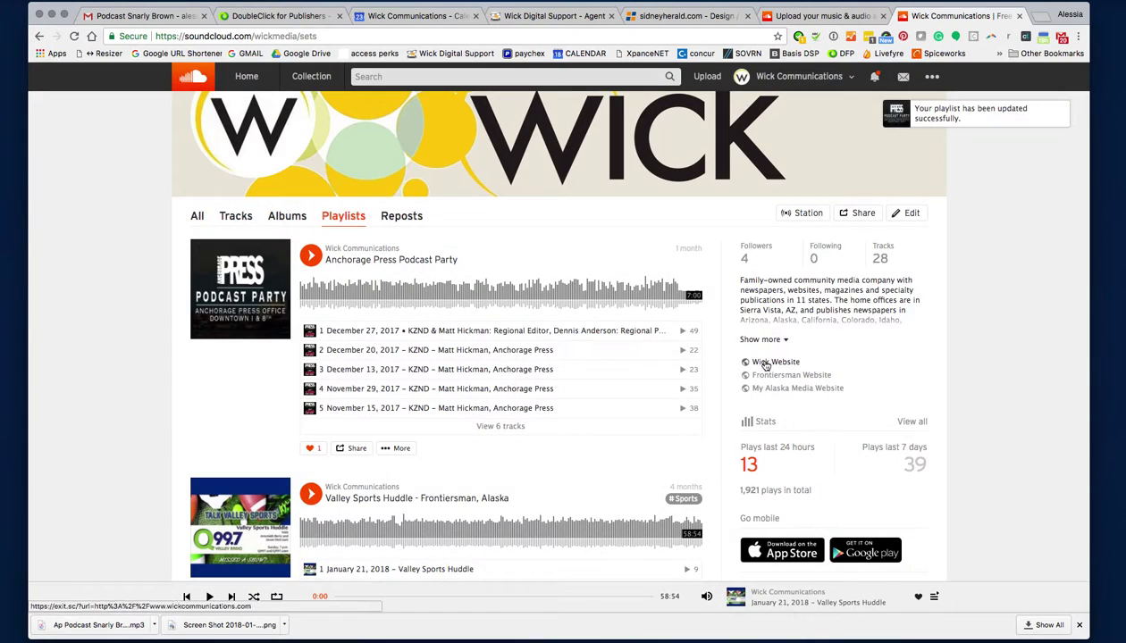
scroll(90, 390, "up", 2)
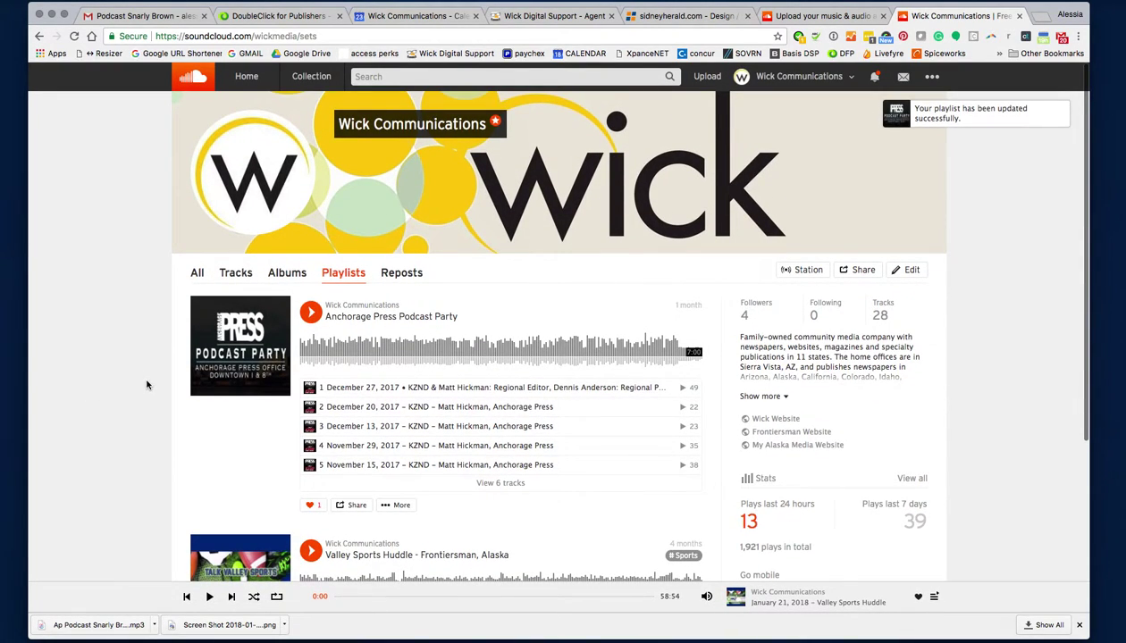
left_click(671, 16)
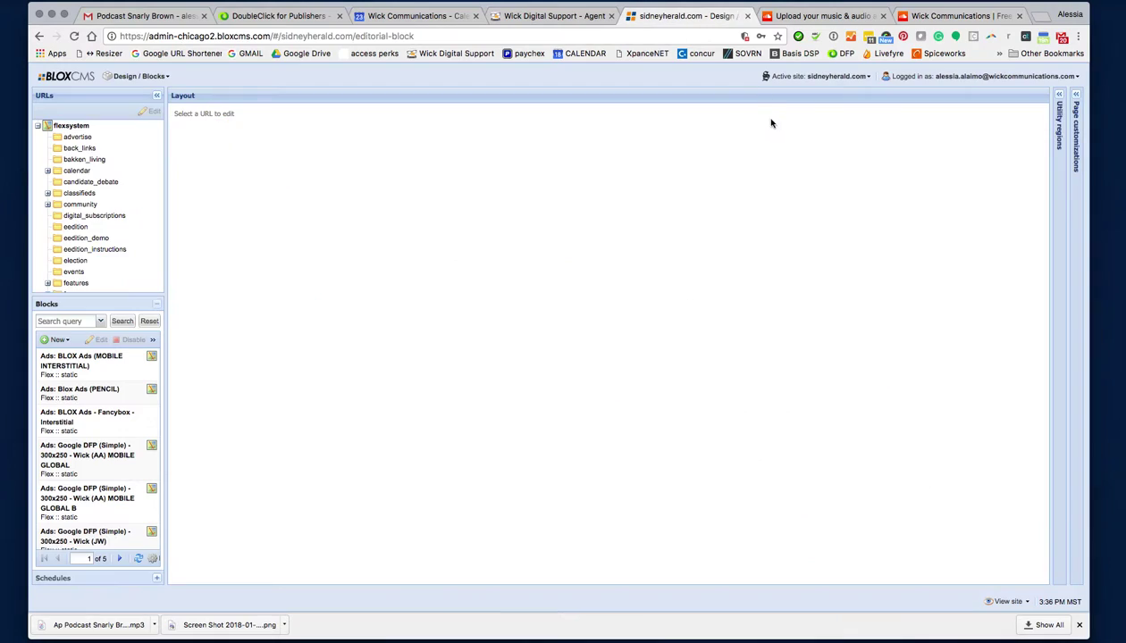
Load anchoragepress.com in a new tab and locate the homepage's SoundCloud podcast embed.
left_click(1041, 16)
type("anch")
key("Return")
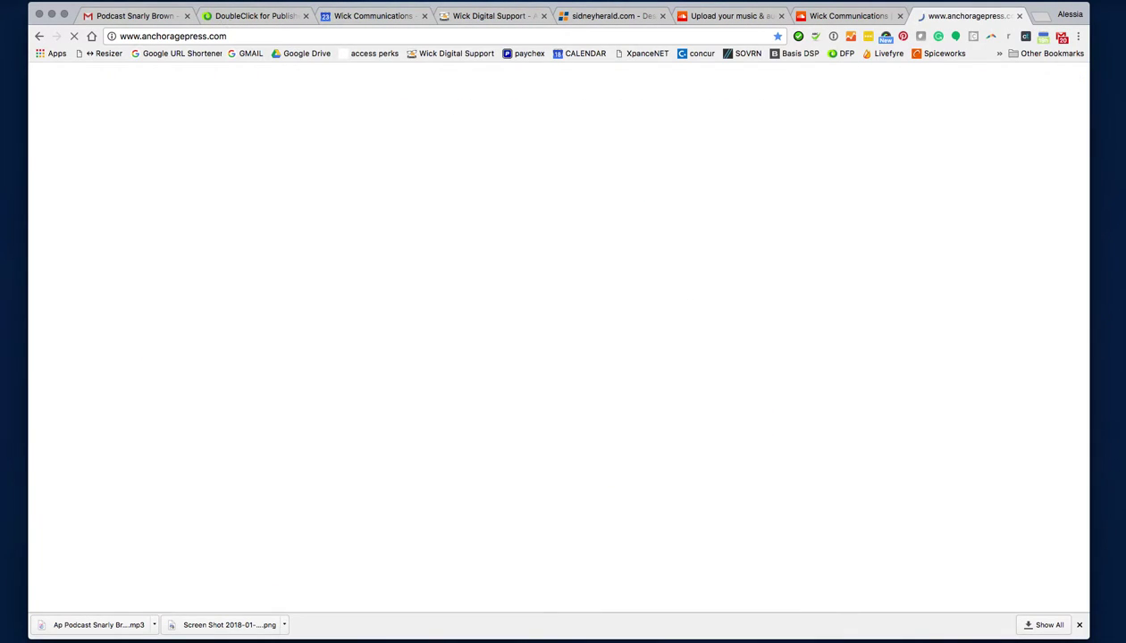
scroll(1028, 277, "down", 10)
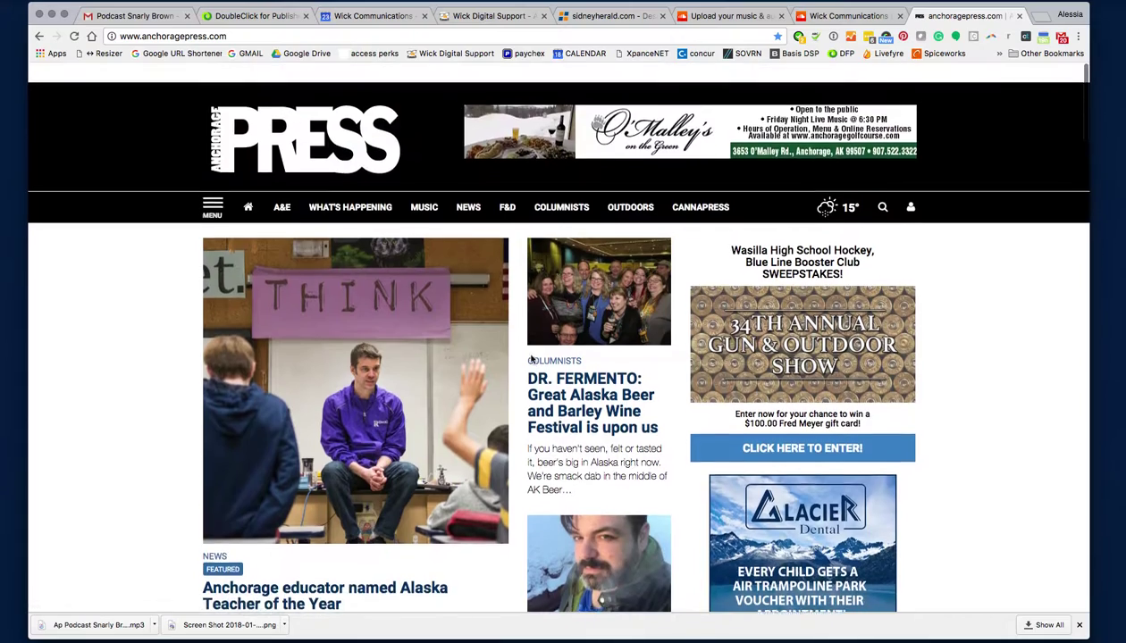
scroll(531, 362, "down", 10)
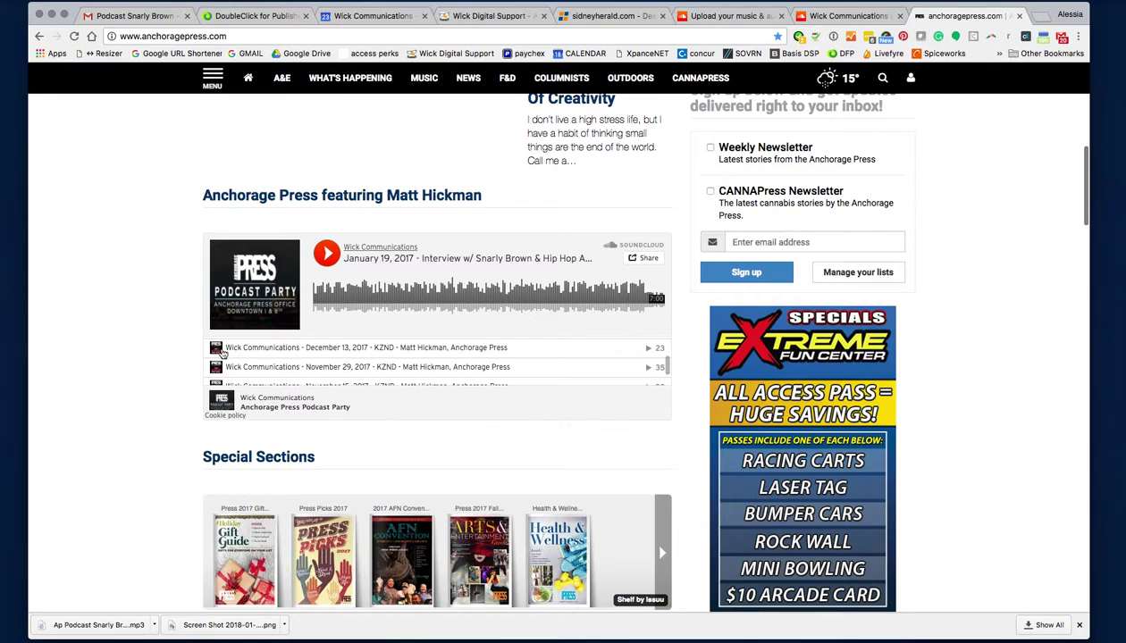
scroll(490, 355, "up", 5)
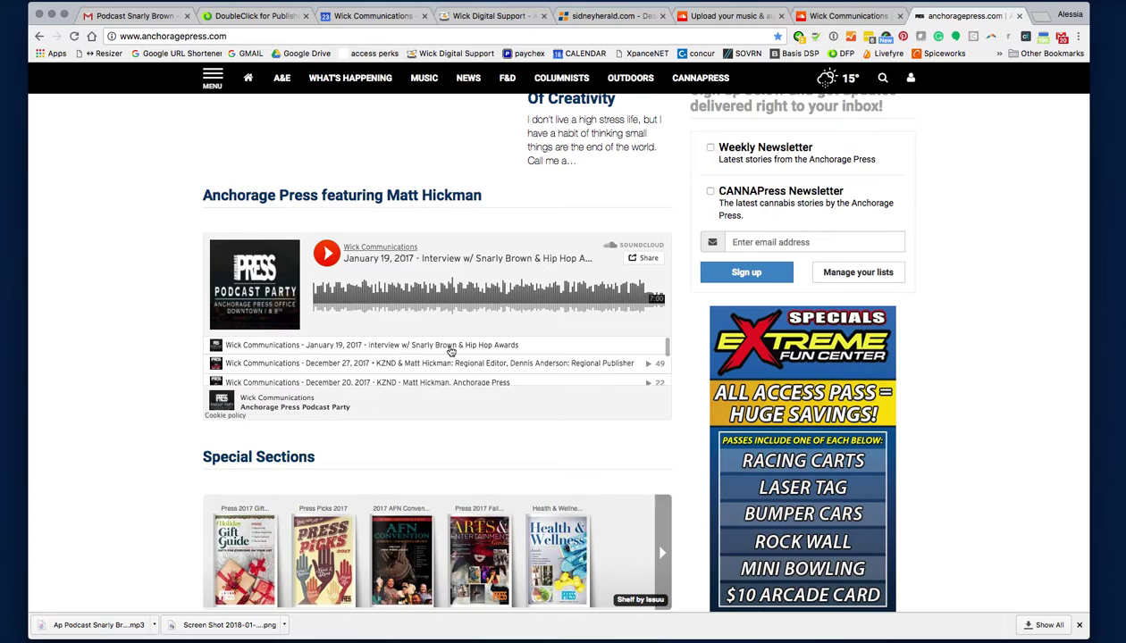
Play and pause the January 19, 2017 interview in the embed, then return to SoundCloud's playlists.
left_click(451, 349)
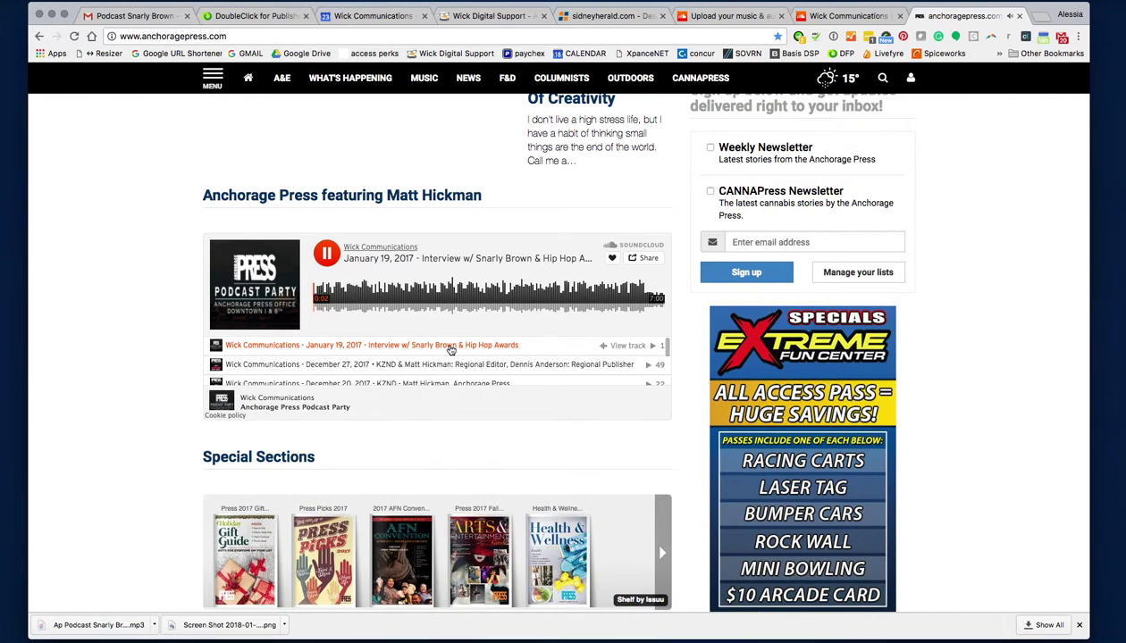
scroll(442, 357, "down", 2)
scroll(434, 358, "up", 2)
left_click(326, 254)
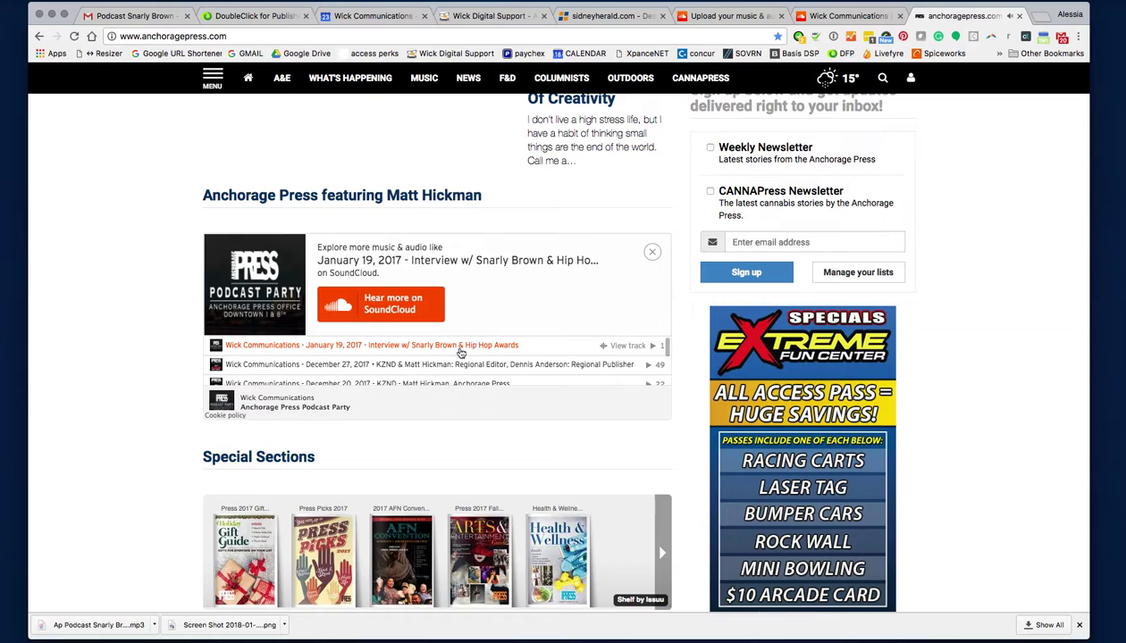
left_click(652, 252)
scroll(395, 365, "down", 2)
scroll(395, 365, "up", 2)
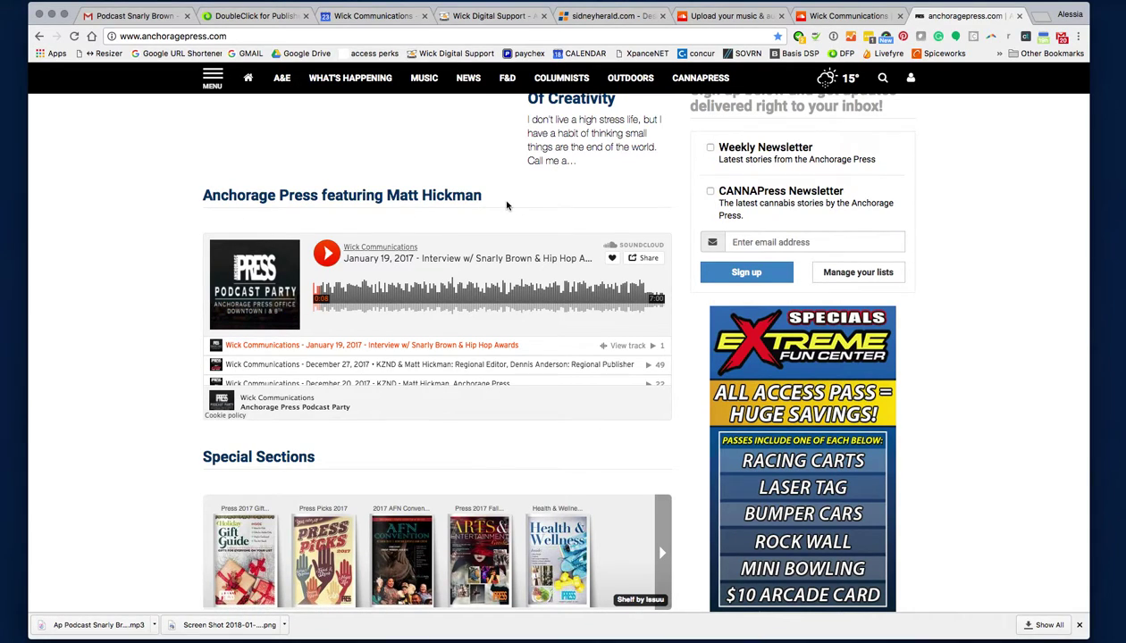
scroll(170, 319, "up", 1)
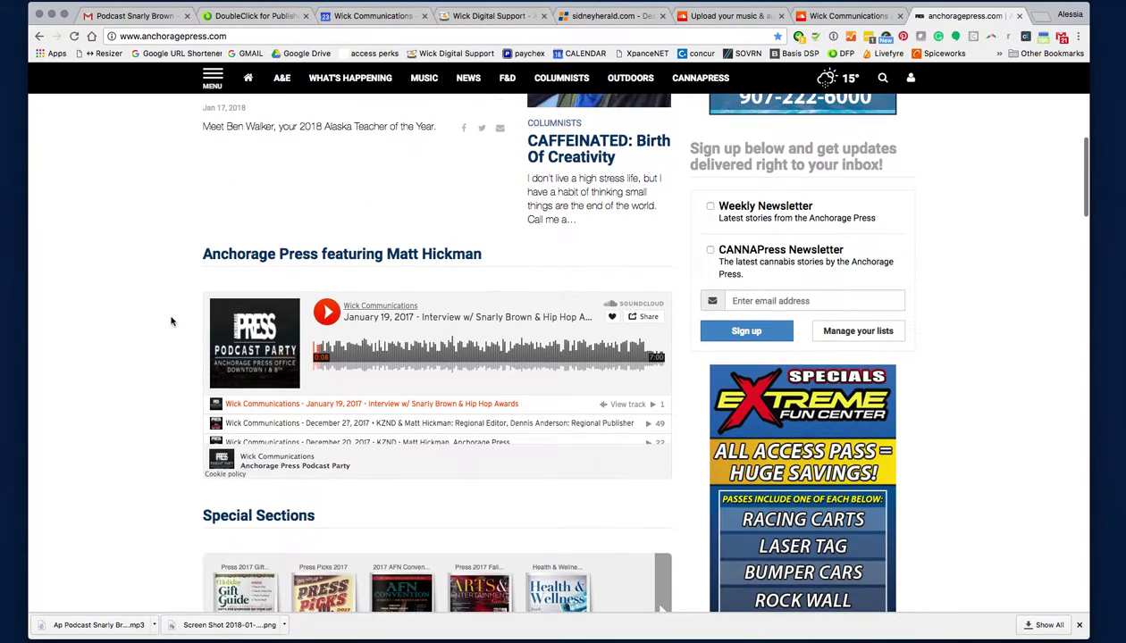
scroll(168, 319, "down", 2)
scroll(169, 319, "up", 6)
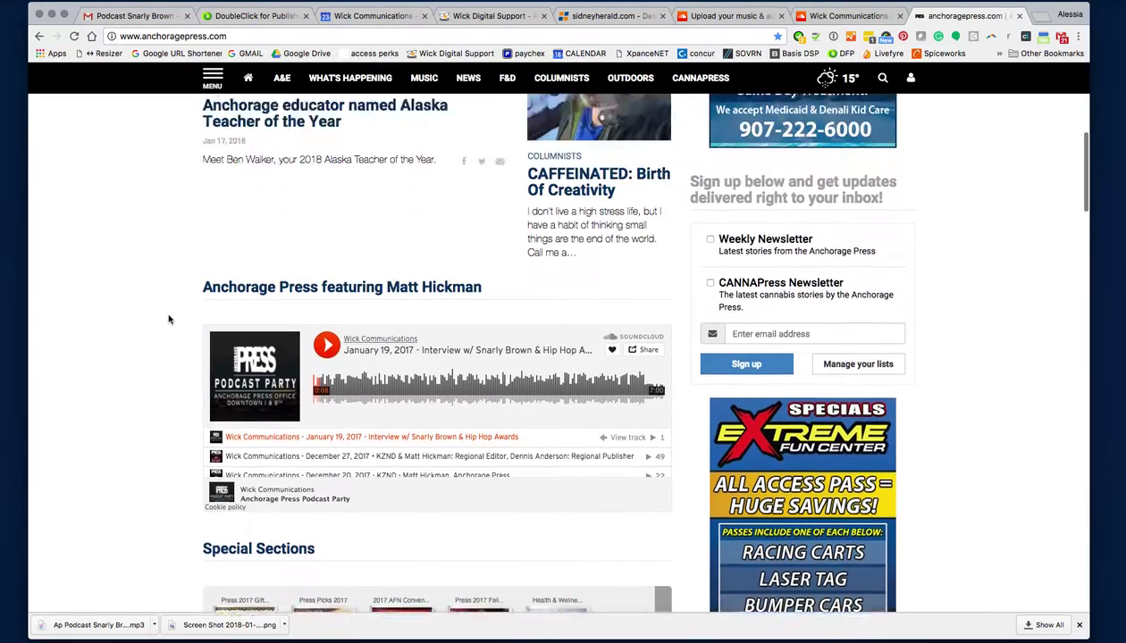
left_click(824, 19)
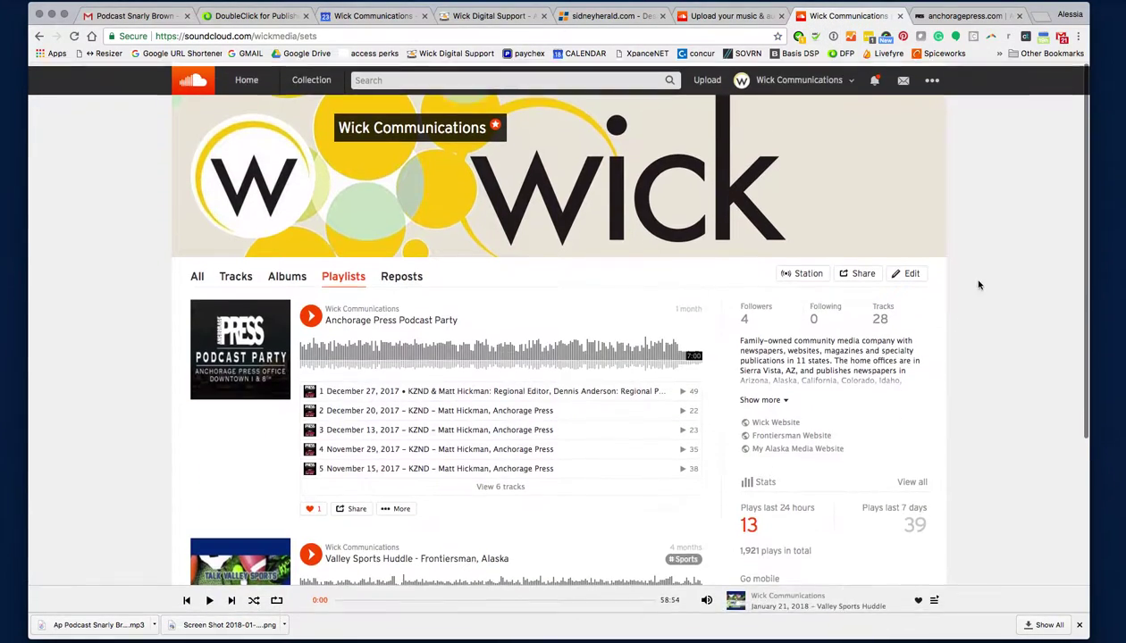
scroll(500, 331, "down", 3)
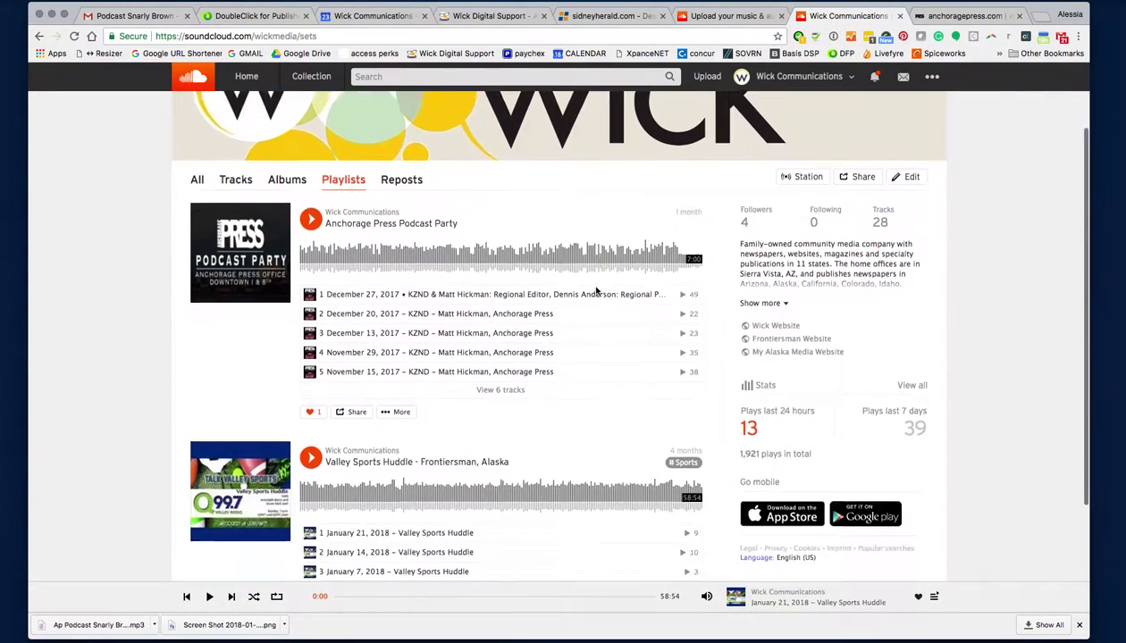